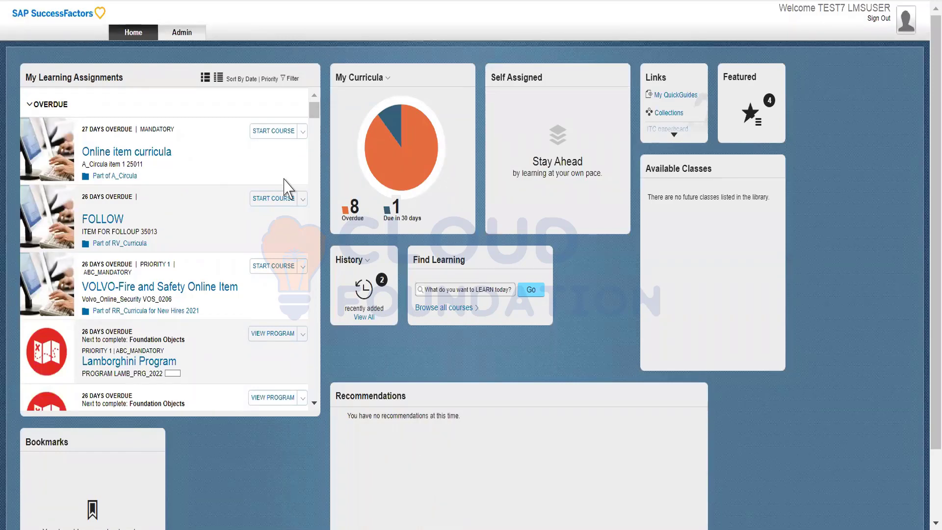
Open the Approval Process reference in Learning Administration by filtering the administration menu for "approv".
{"action": "left_click", "coordinate": [183, 35]}
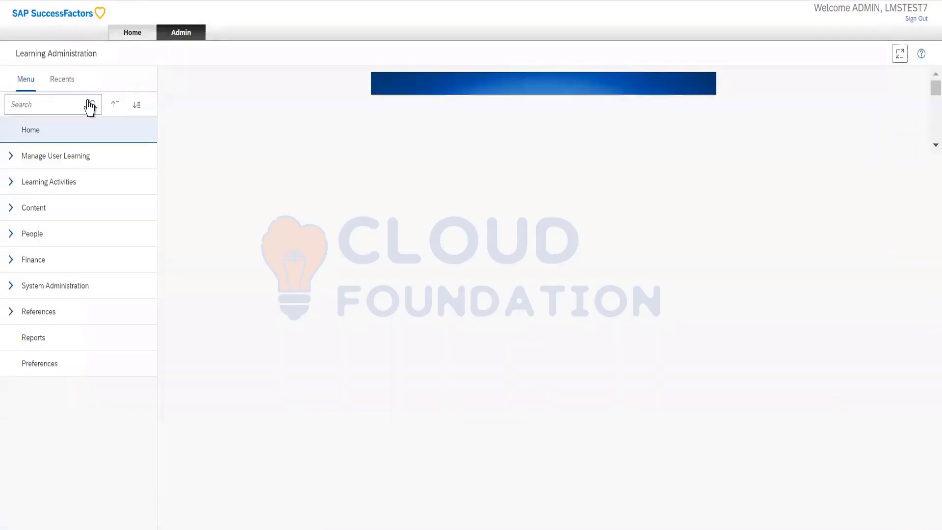
{"action": "left_click", "coordinate": [59, 99]}
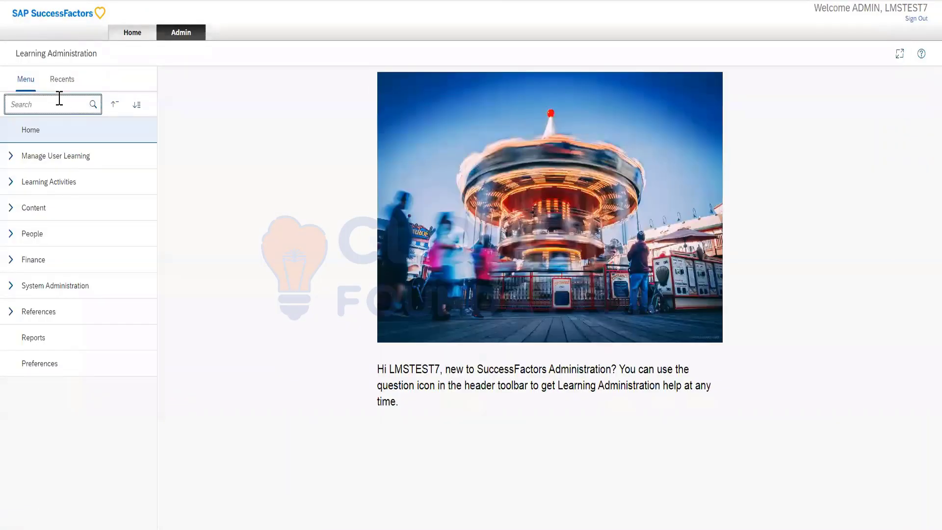
{"action": "type", "text": "approval"}
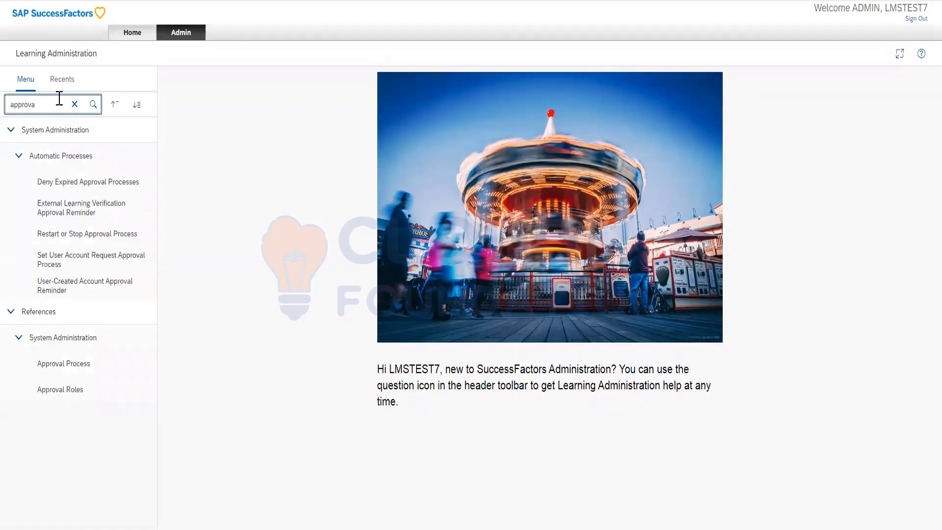
{"action": "key", "text": "BackSpace"}
{"action": "left_click", "coordinate": [11, 322]}
{"action": "left_click", "coordinate": [12, 321]}
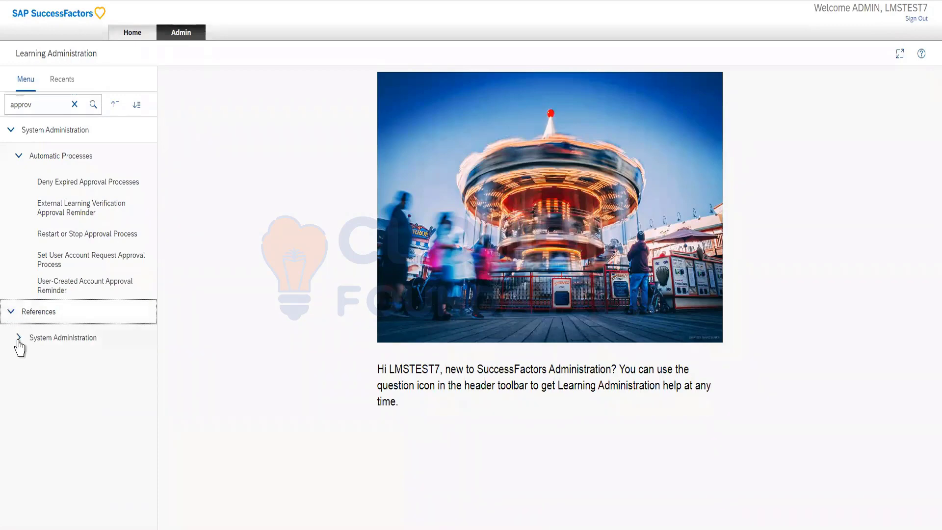
{"action": "left_click", "coordinate": [19, 339]}
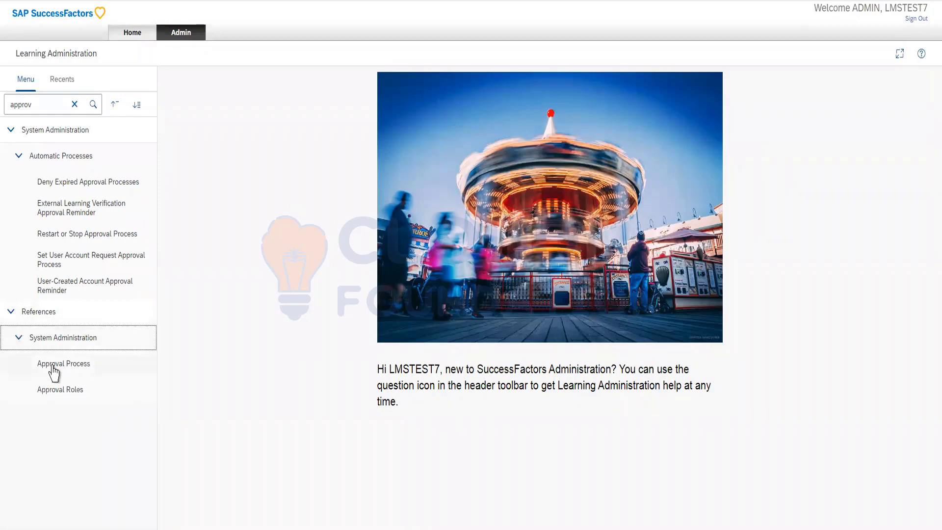
{"action": "left_click", "coordinate": [54, 368]}
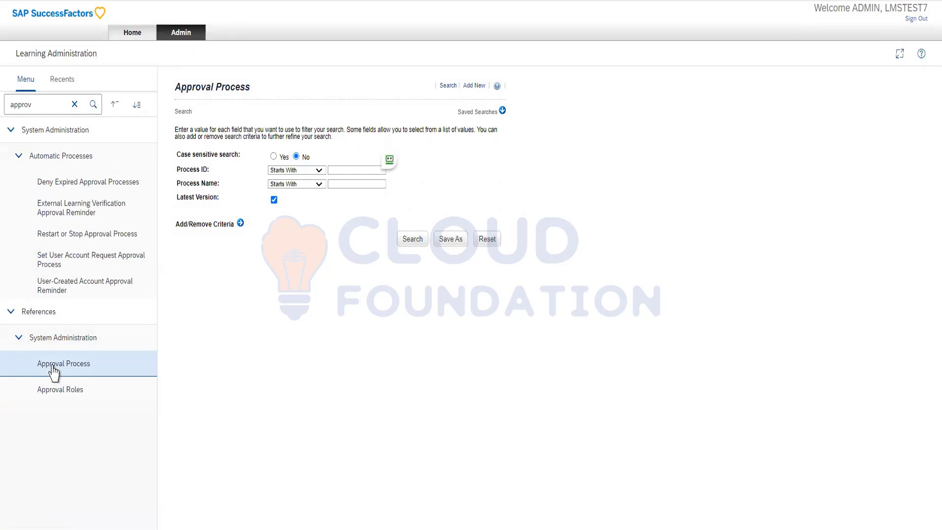
List all approval processes and open the approval steps of process 1 LEVEL_092020.
{"action": "left_click", "coordinate": [403, 239]}
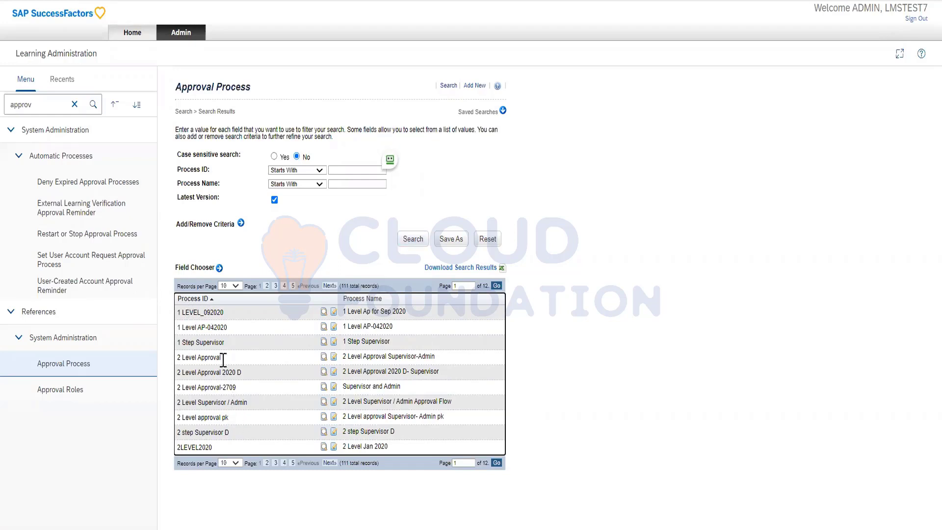
{"action": "left_click", "coordinate": [333, 314]}
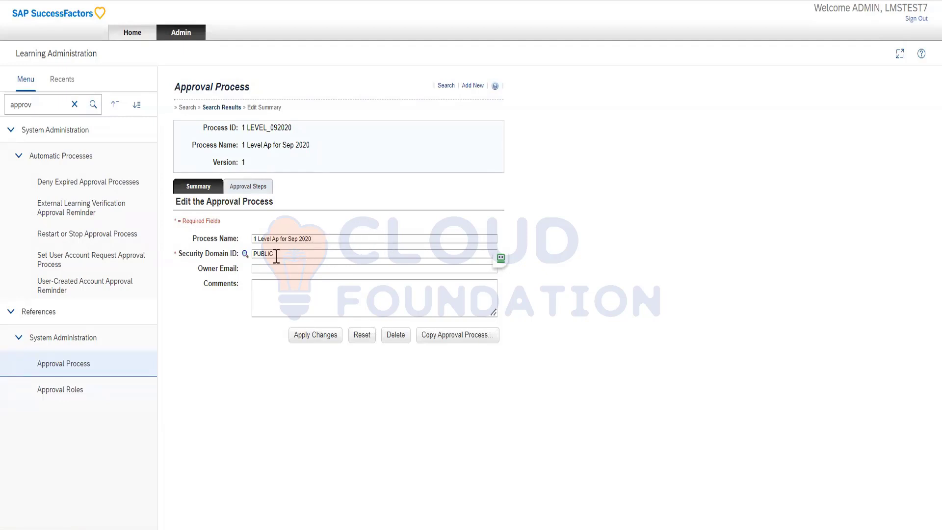
{"action": "left_click", "coordinate": [243, 187]}
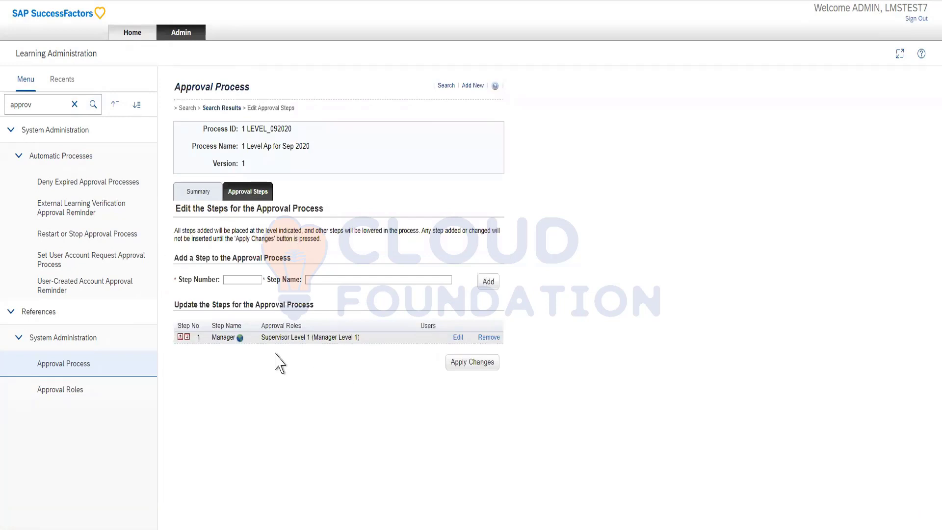
{"action": "left_click_drag", "start_coordinate": [277, 342], "coordinate": [335, 337]}
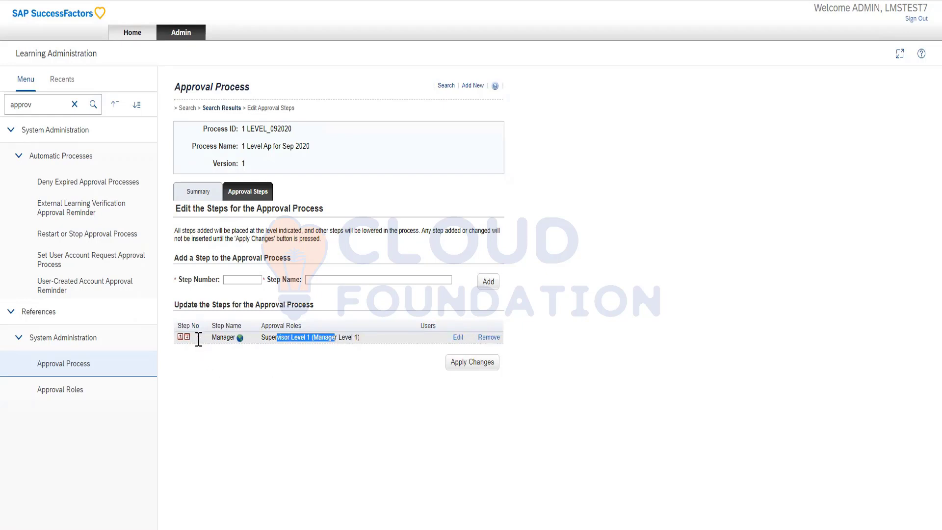
Add step number 2 named "Matrix Manger" to the 1 LEVEL_092020 approval process.
{"action": "left_click", "coordinate": [235, 278]}
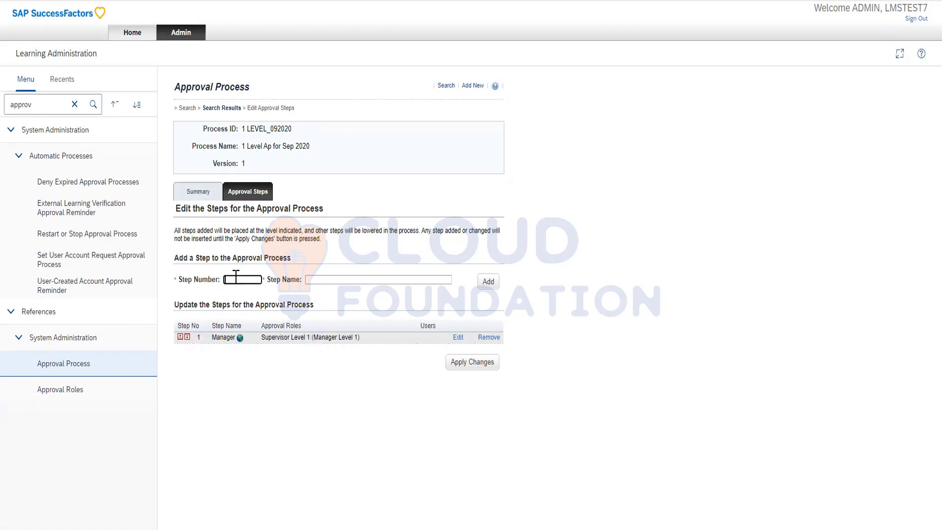
{"action": "type", "text": "2"}
{"action": "left_click", "coordinate": [317, 278]}
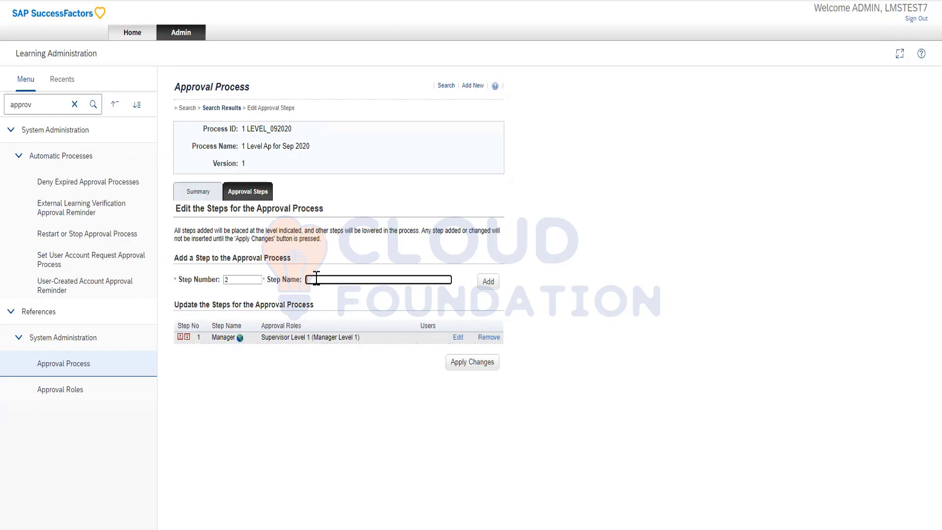
{"action": "type", "text": "Matrix Manger"}
{"action": "left_click", "coordinate": [488, 282]}
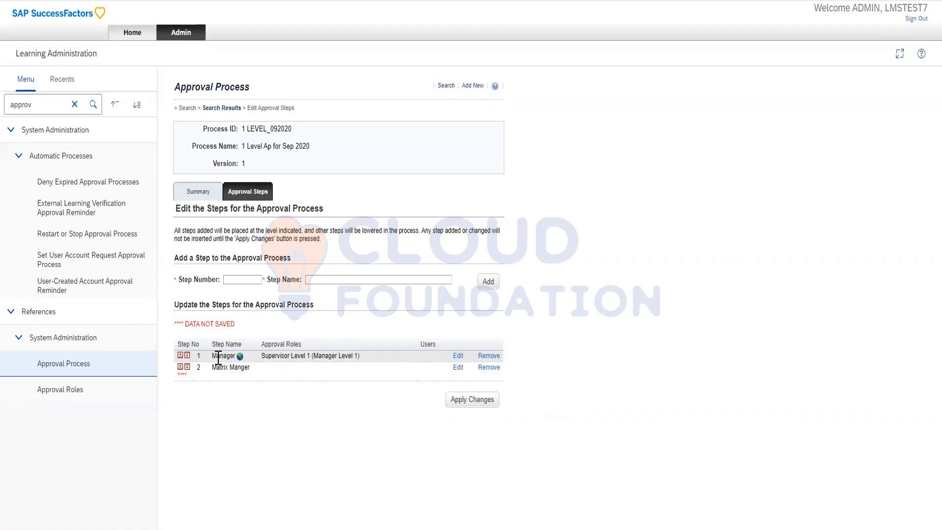
Examine the step name and approval role of the first step in the approval process.
{"action": "left_click_drag", "start_coordinate": [218, 356], "coordinate": [230, 357]}
{"action": "left_click_drag", "start_coordinate": [263, 356], "coordinate": [356, 357]}
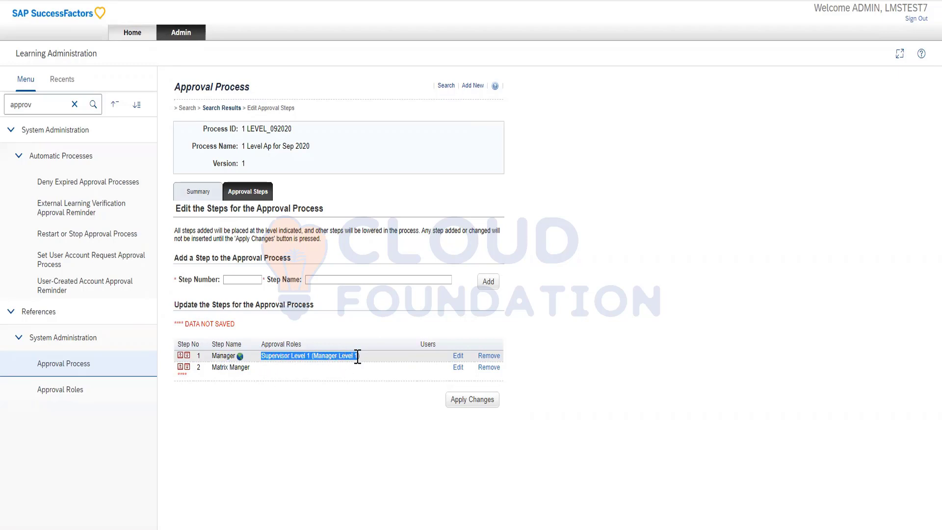
{"action": "left_click_drag", "start_coordinate": [264, 344], "coordinate": [302, 344]}
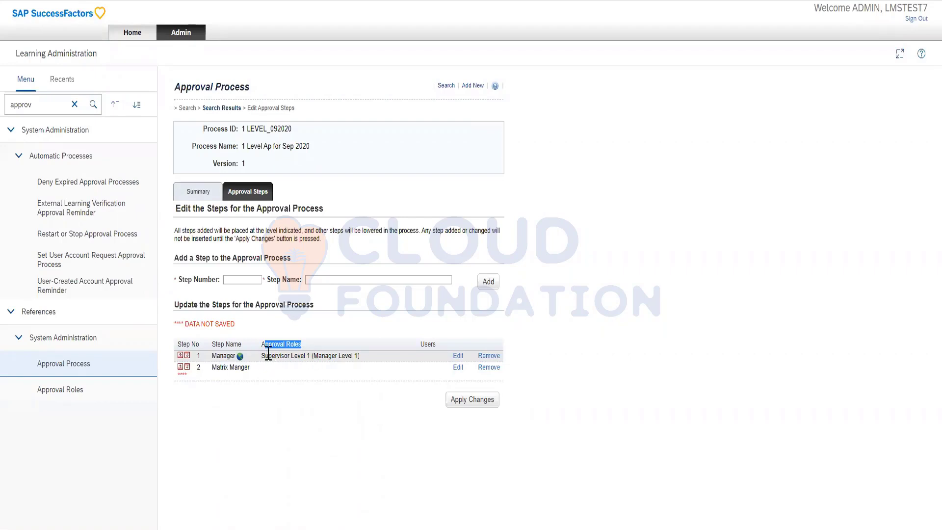
{"action": "left_click_drag", "start_coordinate": [268, 354], "coordinate": [322, 357]}
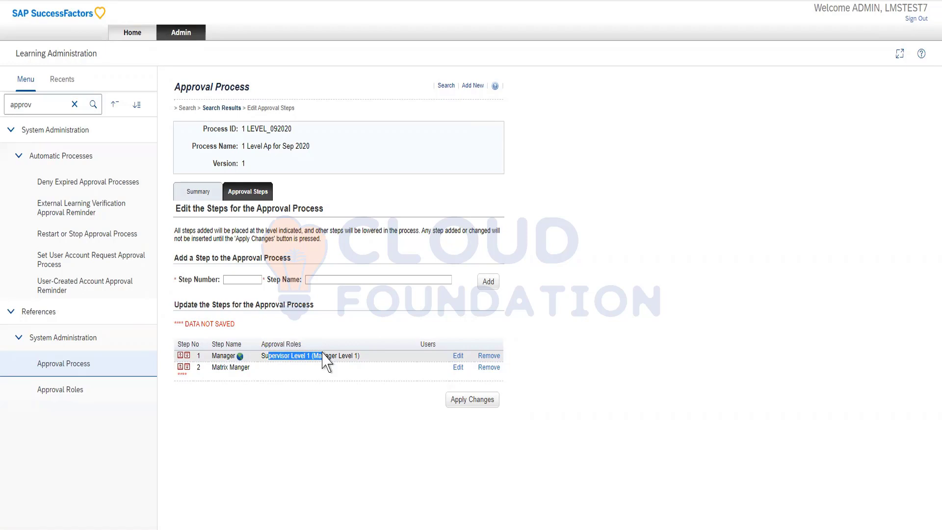
{"action": "left_click", "coordinate": [268, 357]}
{"action": "left_click_drag", "start_coordinate": [261, 357], "coordinate": [314, 356]}
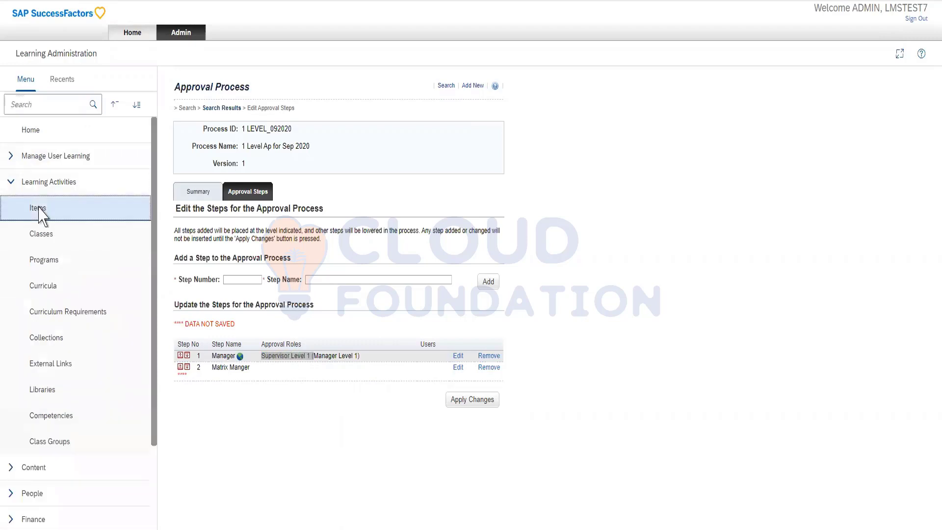
Start a new learning item and examine its Approval Process and Withdraw Approval Process settings.
{"action": "left_click", "coordinate": [38, 213]}
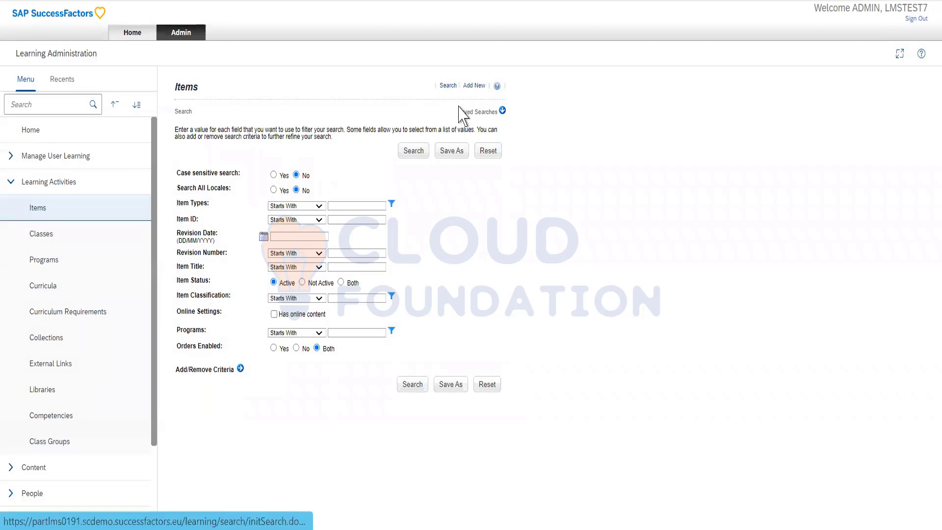
{"action": "left_click", "coordinate": [475, 86]}
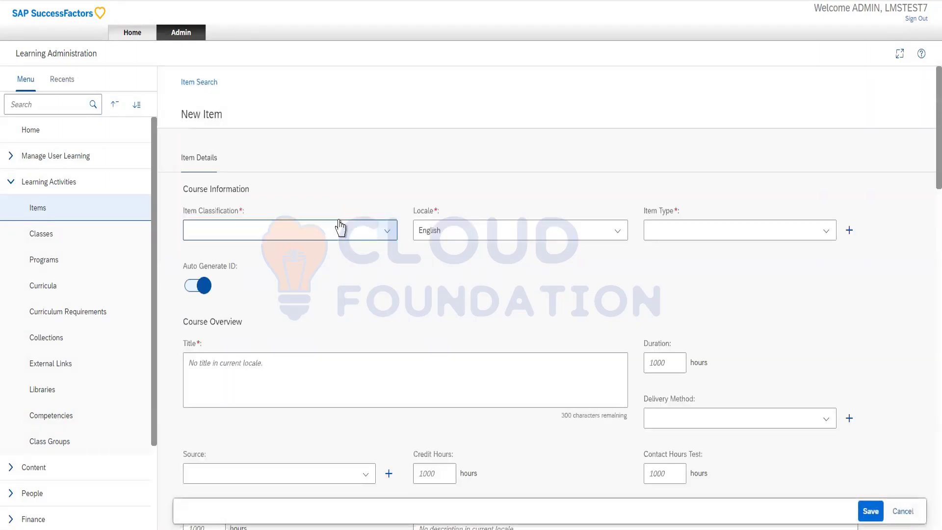
{"action": "scroll", "coordinate": [324, 357], "scroll_direction": "down", "scroll_amount": 10}
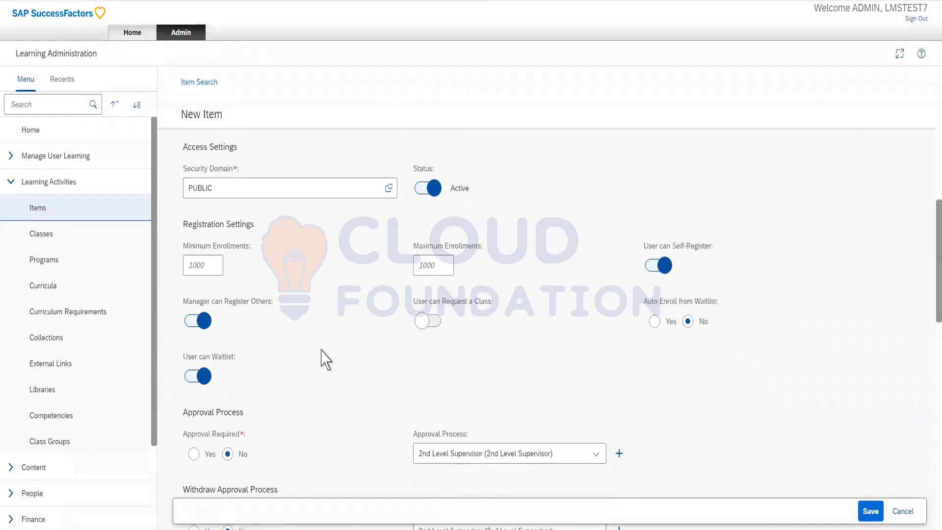
{"action": "scroll", "coordinate": [325, 360], "scroll_direction": "down", "scroll_amount": 5}
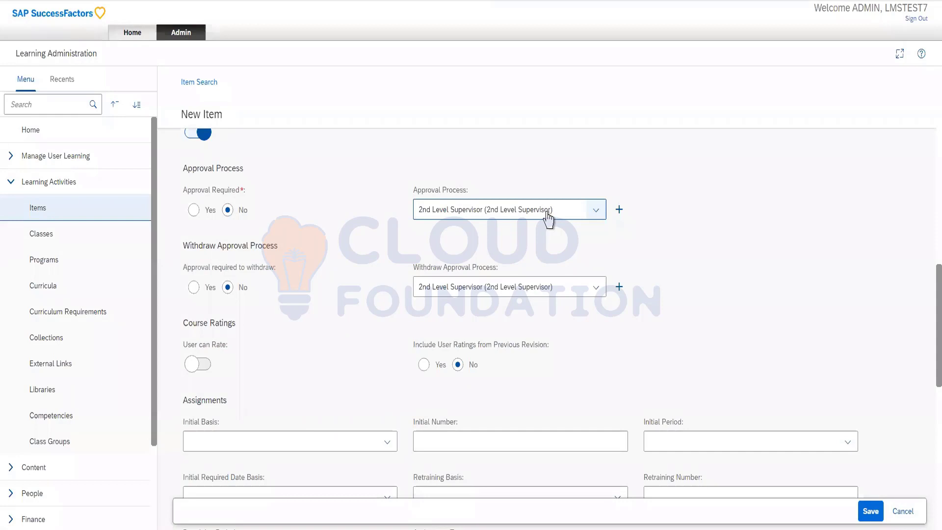
List all approval roles from the System Administration references and open the ADMIN role for editing.
{"action": "scroll", "coordinate": [30, 368], "scroll_direction": "down", "scroll_amount": 3}
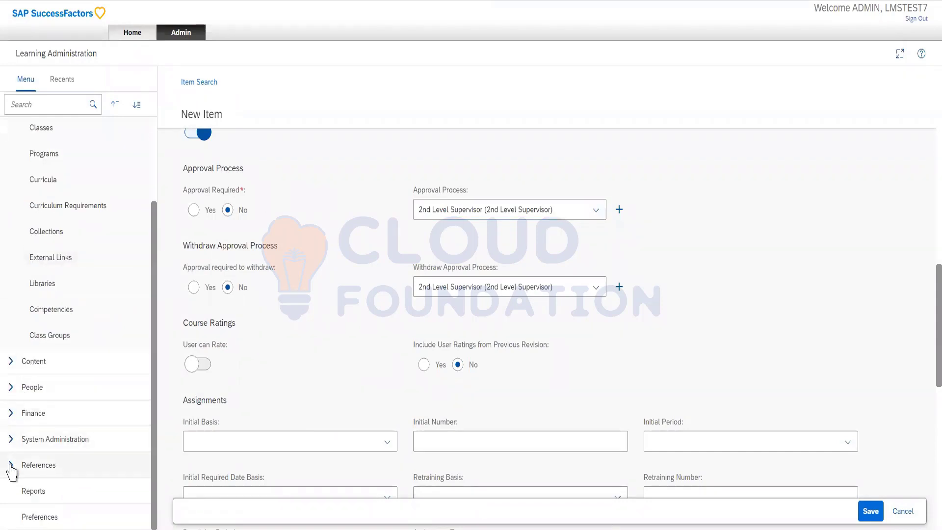
{"action": "left_click", "coordinate": [11, 467]}
{"action": "scroll", "coordinate": [69, 441], "scroll_direction": "down", "scroll_amount": 6}
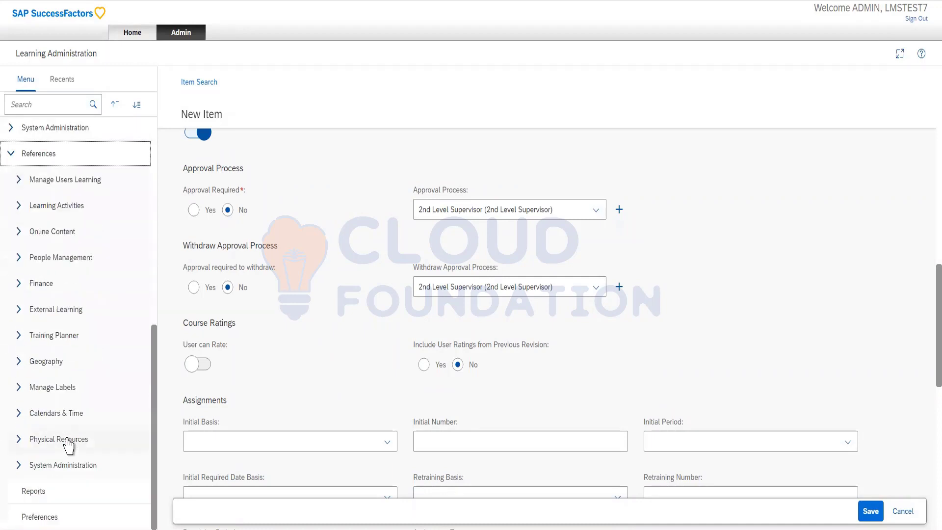
{"action": "left_click", "coordinate": [20, 465]}
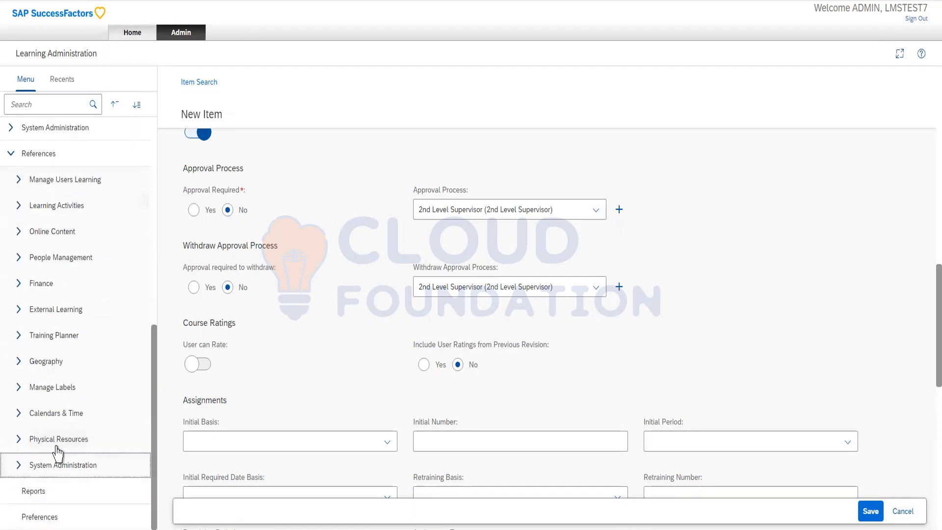
{"action": "left_click", "coordinate": [58, 455]}
{"action": "scroll", "coordinate": [62, 442], "scroll_direction": "down", "scroll_amount": 3}
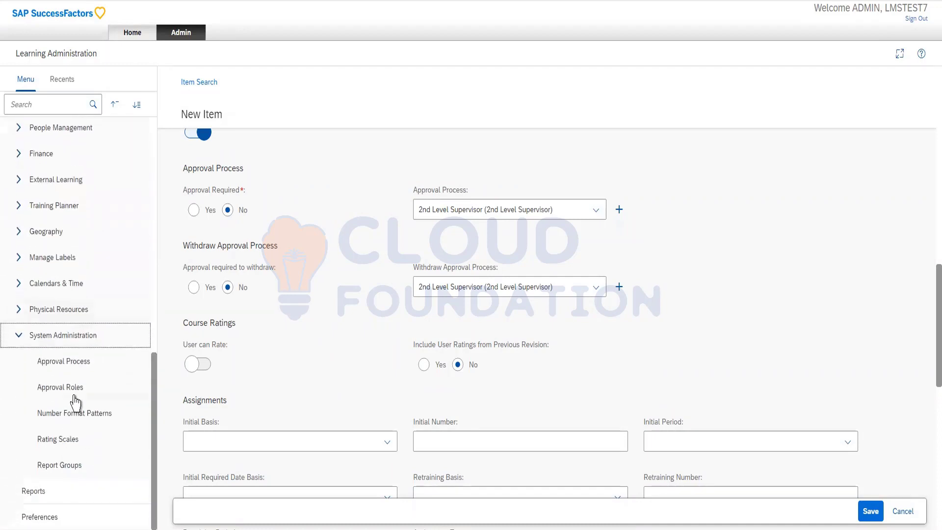
{"action": "left_click", "coordinate": [74, 387]}
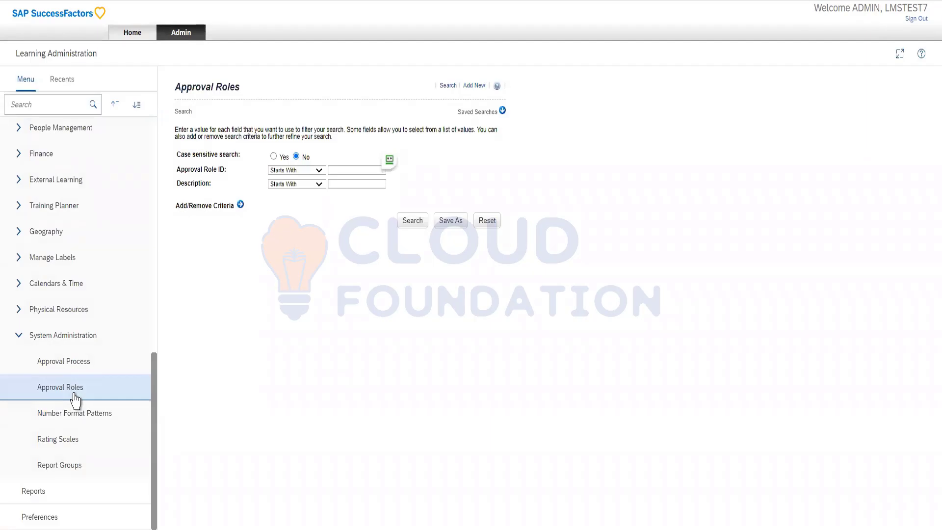
{"action": "left_click", "coordinate": [412, 221]}
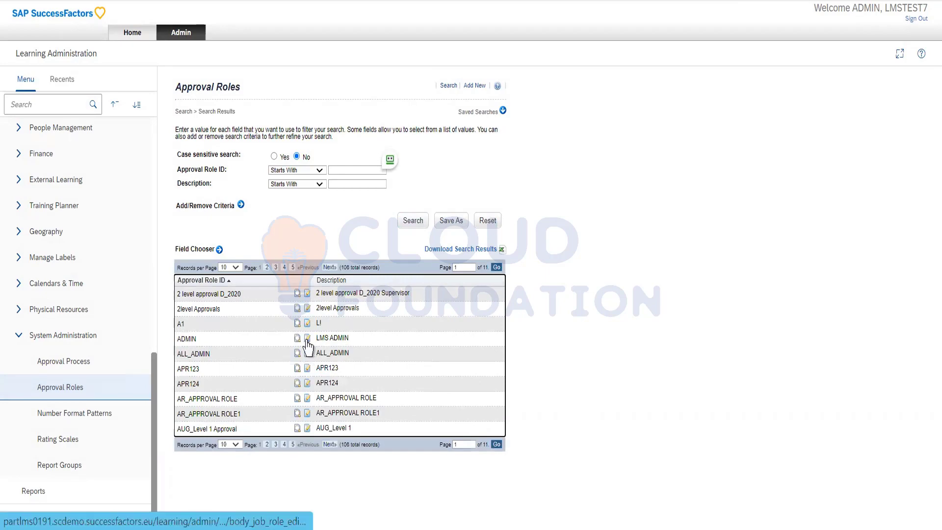
{"action": "left_click", "coordinate": [307, 339]}
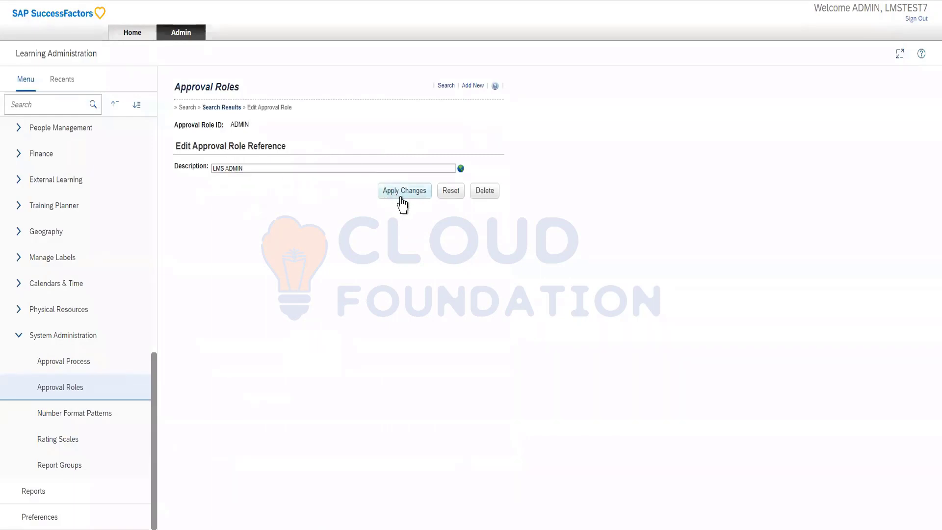
Add a new approval role with the ID TestTest and an empty description, and close its dialog.
{"action": "left_click", "coordinate": [472, 86]}
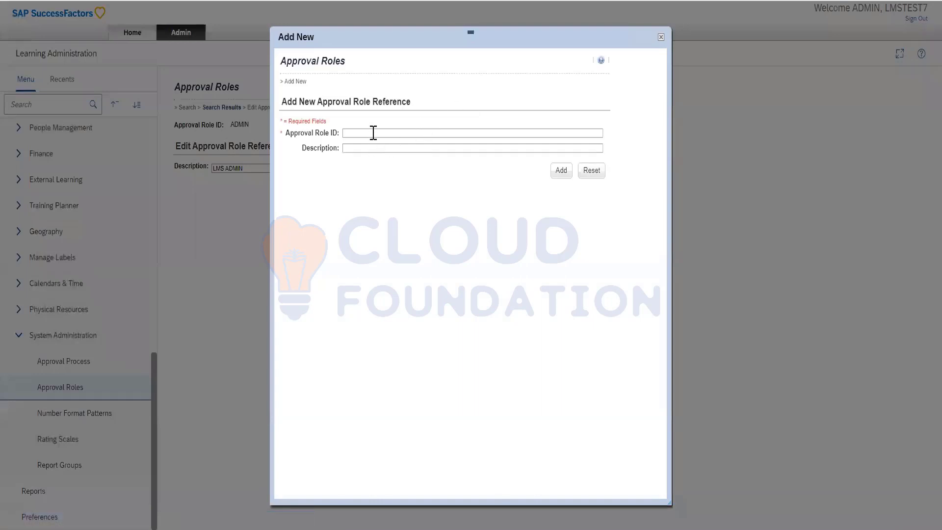
{"action": "left_click", "coordinate": [372, 133]}
{"action": "type", "text": "Tes"}
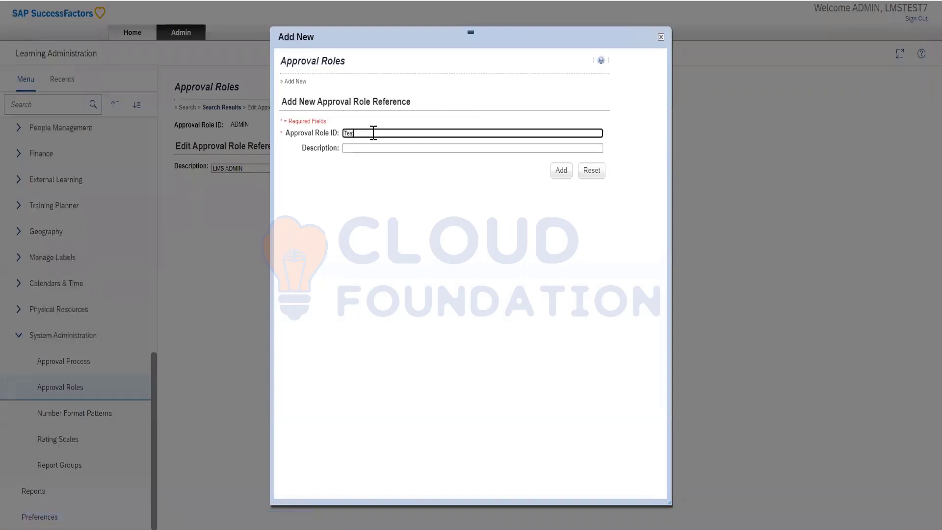
{"action": "type", "text": "Test"}
{"action": "left_click", "coordinate": [559, 172]}
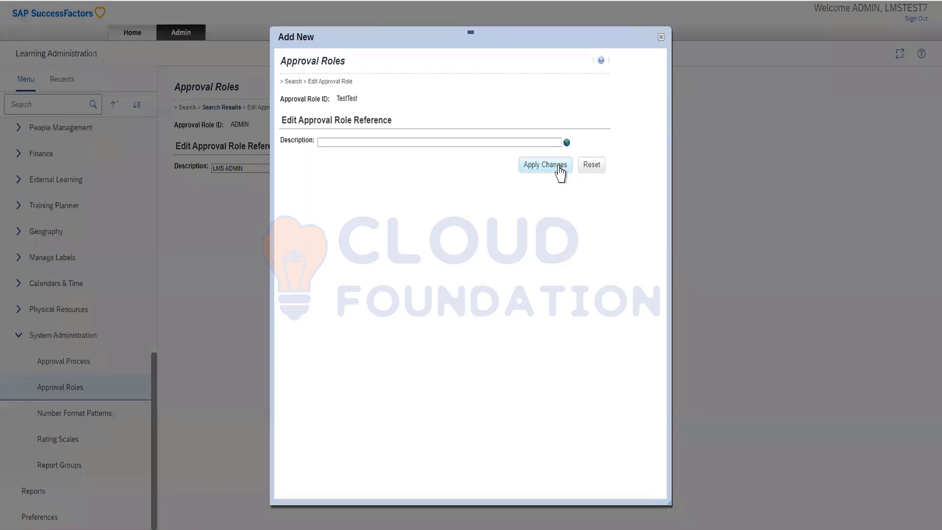
{"action": "left_click", "coordinate": [559, 167]}
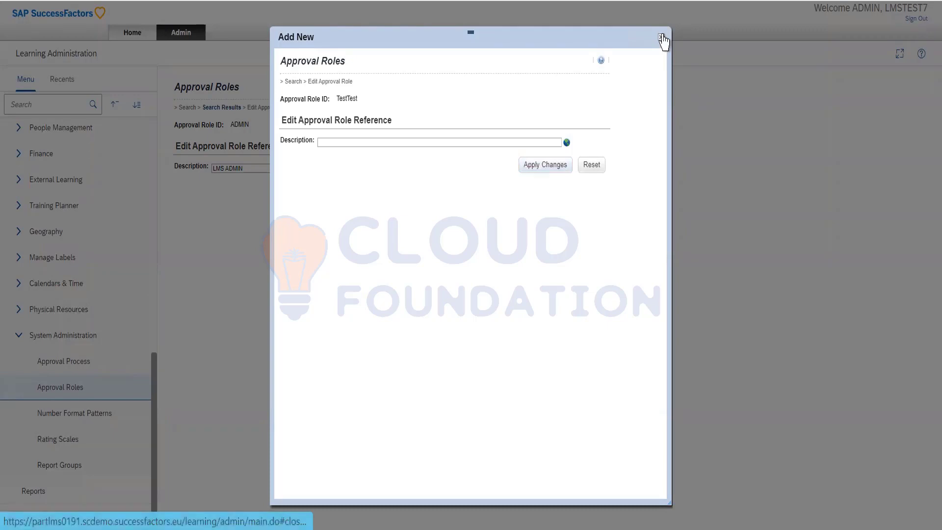
{"action": "left_click", "coordinate": [661, 38]}
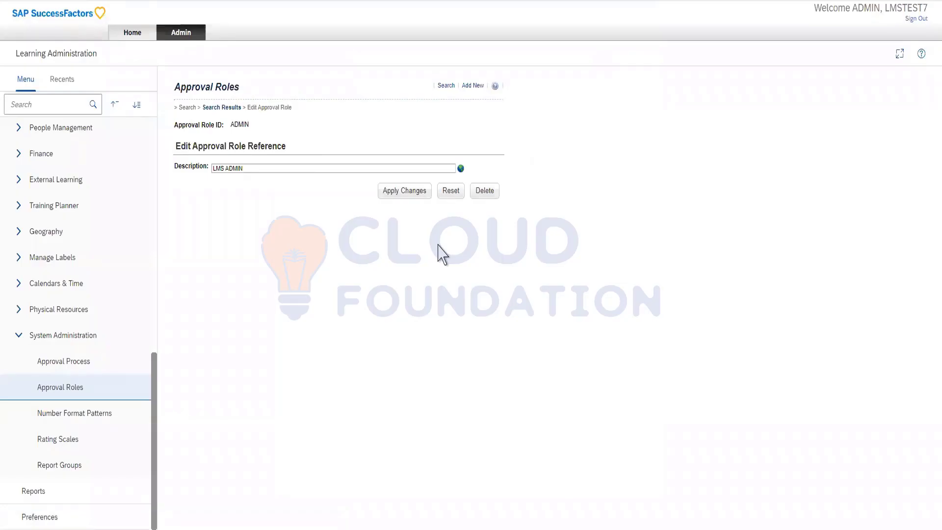
Return to the Approval Process reference and list all approval processes.
{"action": "left_click", "coordinate": [71, 361]}
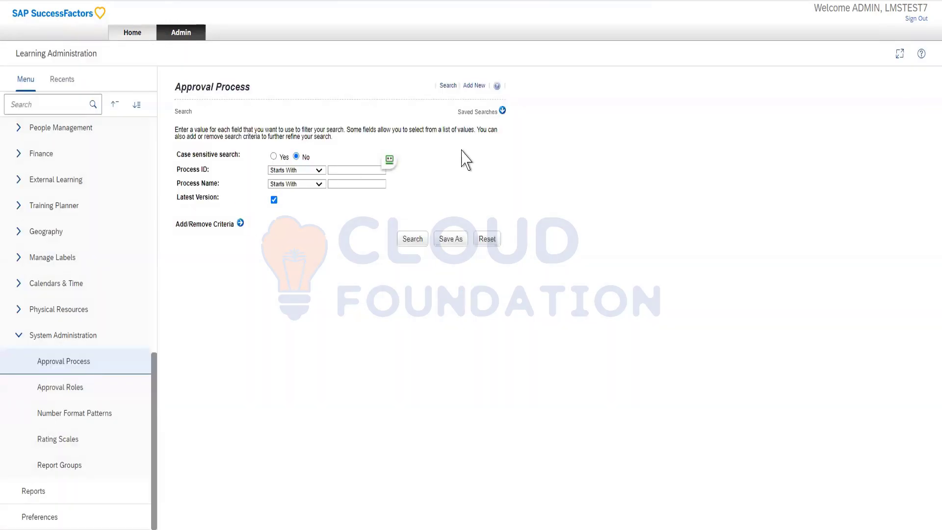
{"action": "left_click", "coordinate": [454, 86]}
{"action": "left_click", "coordinate": [406, 241]}
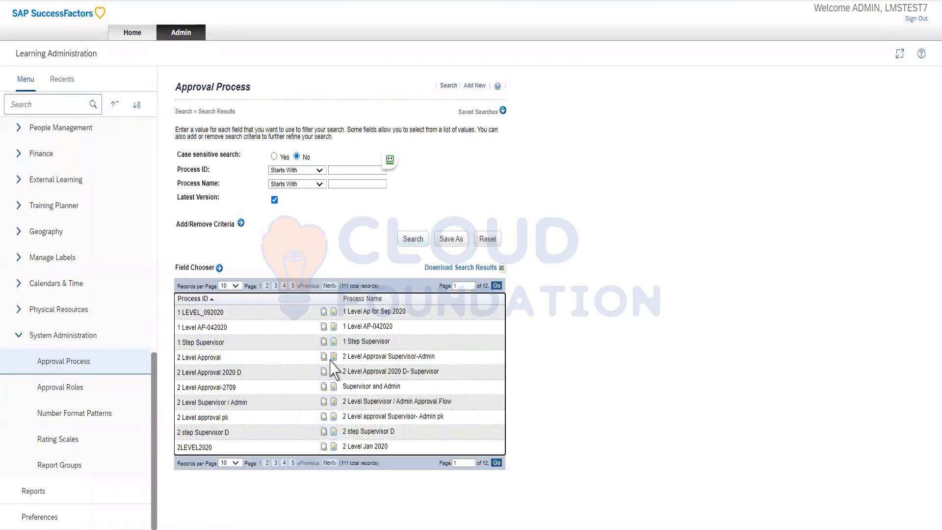
Browse the approval process list and search for processes whose Process ID starts with "admin".
{"action": "left_click", "coordinate": [267, 287]}
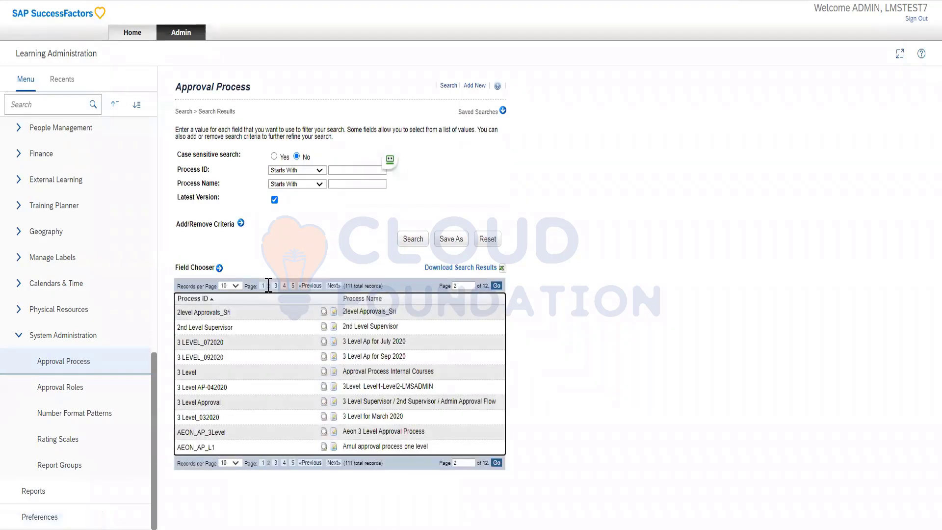
{"action": "left_click", "coordinate": [276, 286]}
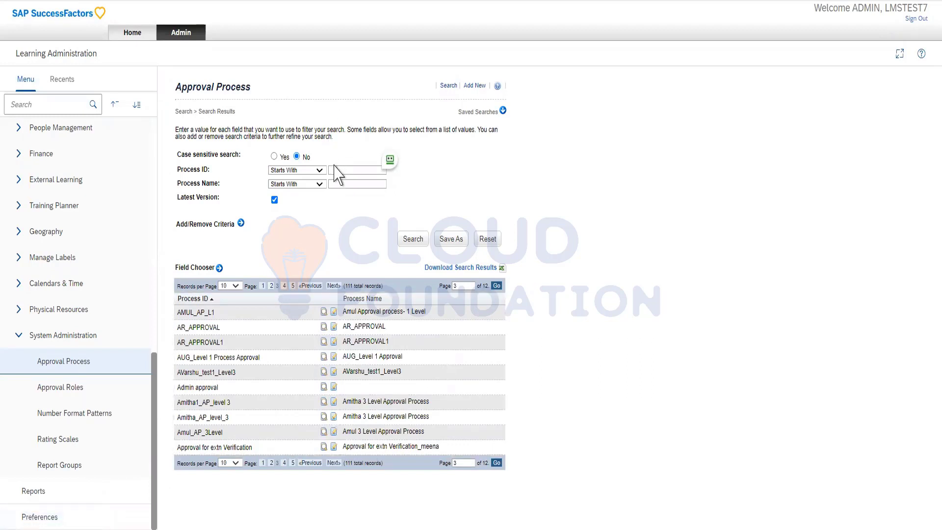
{"action": "left_click", "coordinate": [340, 171]}
{"action": "type", "text": "admin"}
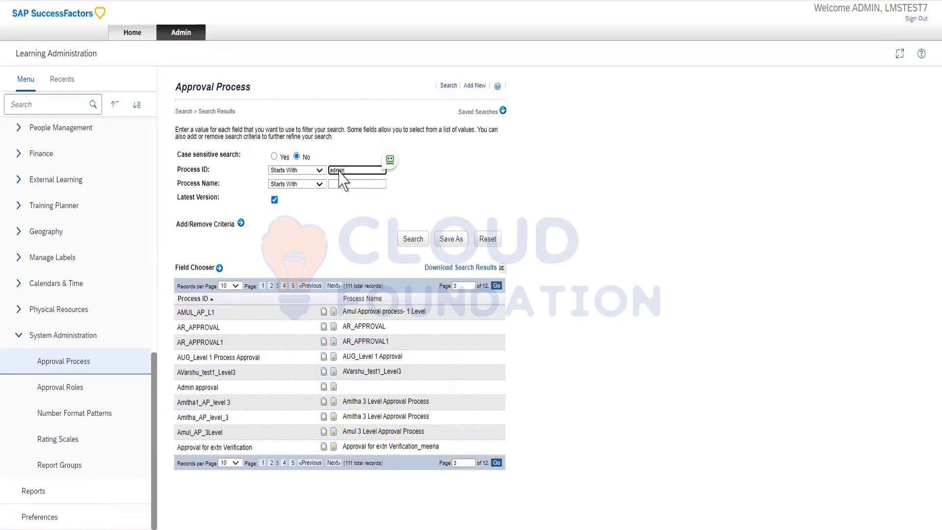
{"action": "key", "text": "Return"}
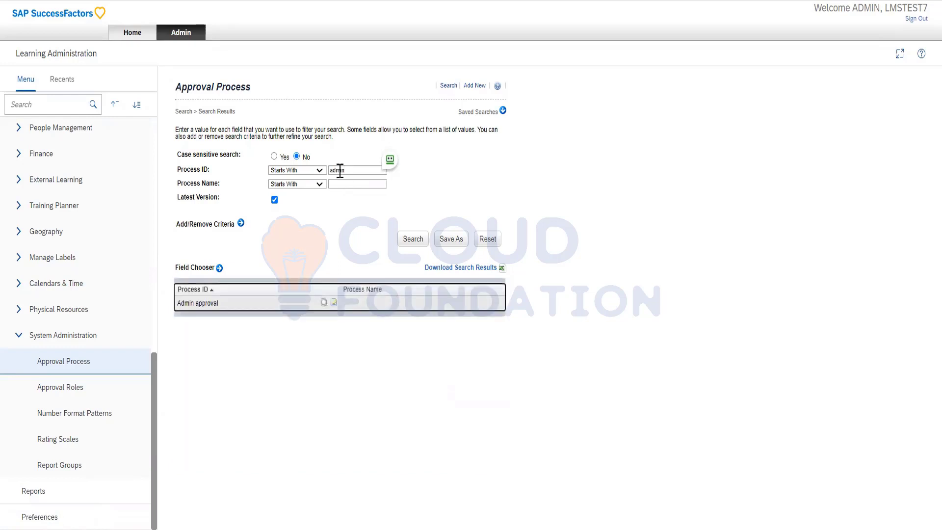
Open the Admin approval process for editing and open its Manager approval step.
{"action": "left_click", "coordinate": [334, 303]}
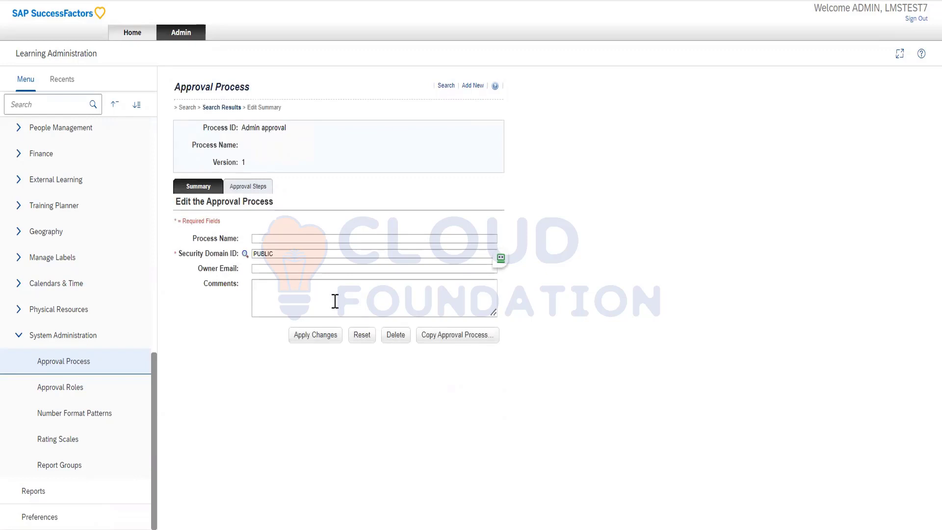
{"action": "left_click", "coordinate": [248, 186]}
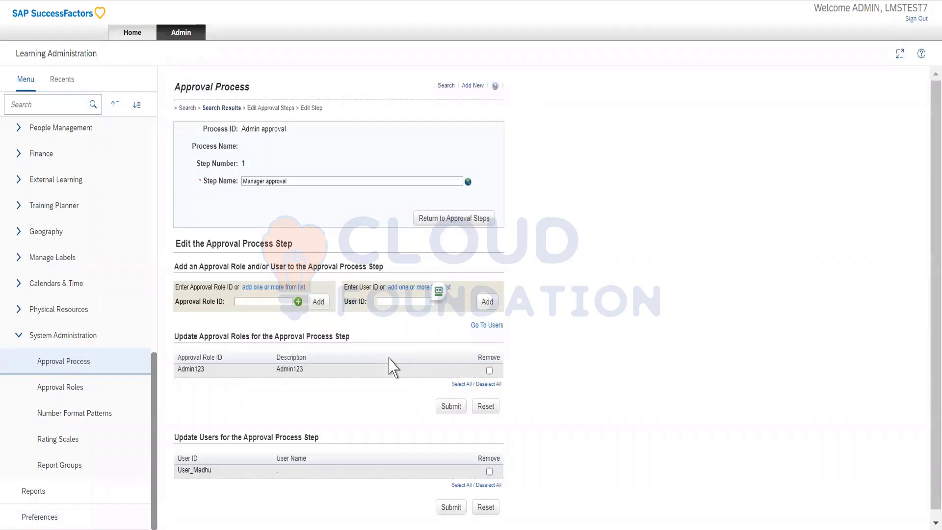
{"action": "scroll", "coordinate": [393, 367], "scroll_direction": "down", "scroll_amount": 1}
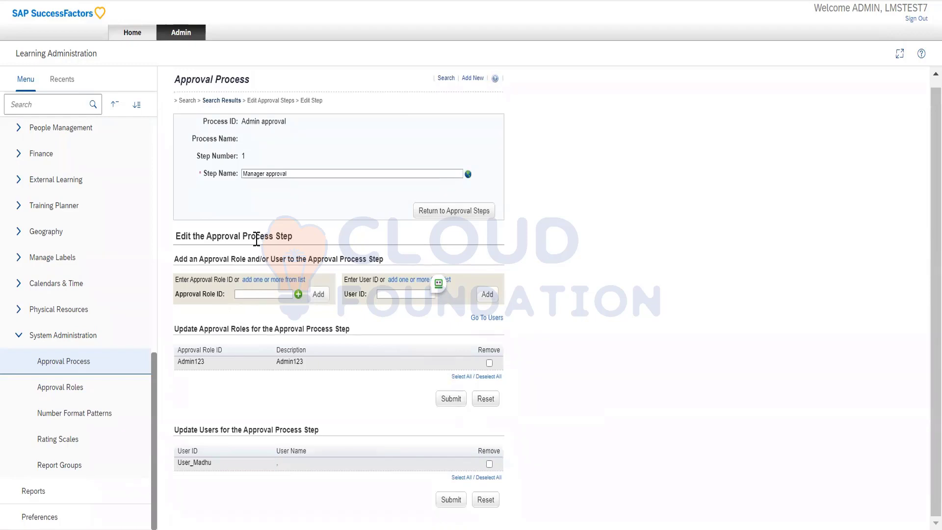
Find the approval role testtest in the approval role list and add it to the Manager approval step.
{"action": "left_click", "coordinate": [278, 281]}
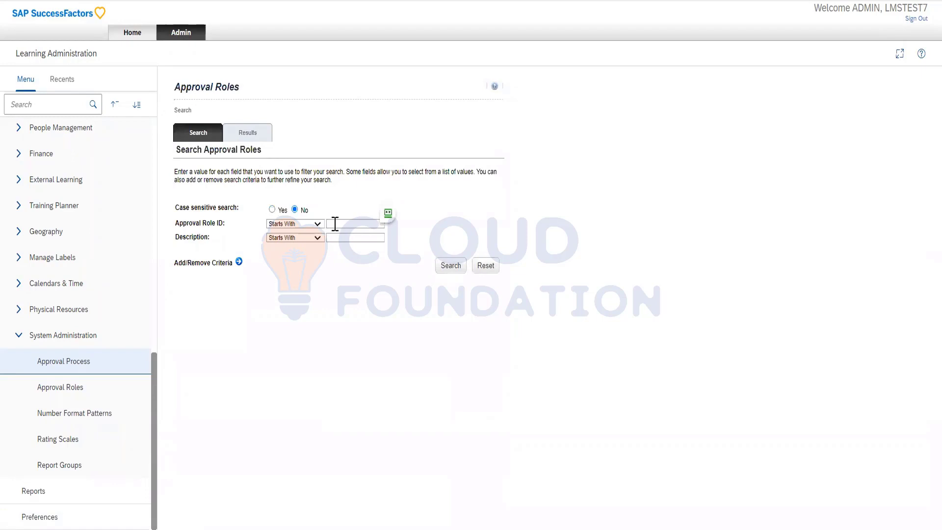
{"action": "left_click", "coordinate": [334, 224]}
{"action": "type", "text": "testtest"}
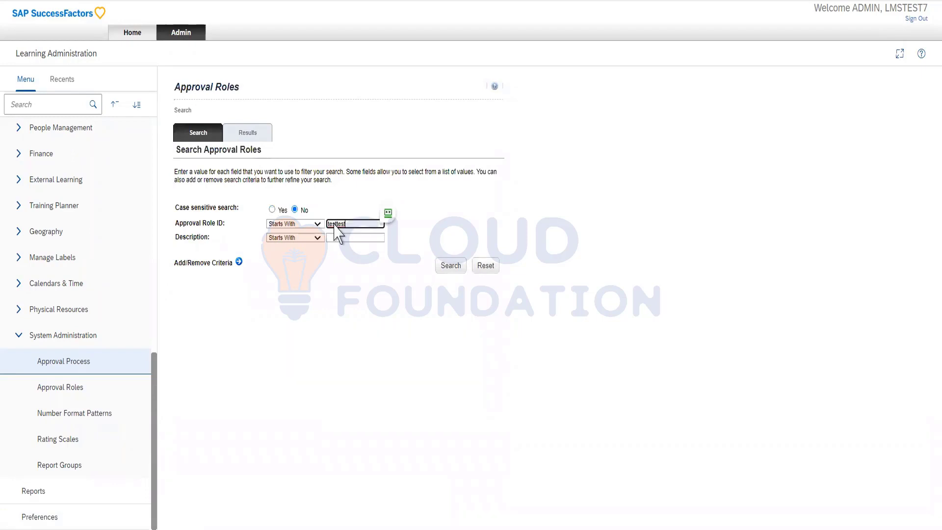
{"action": "key", "text": "Return"}
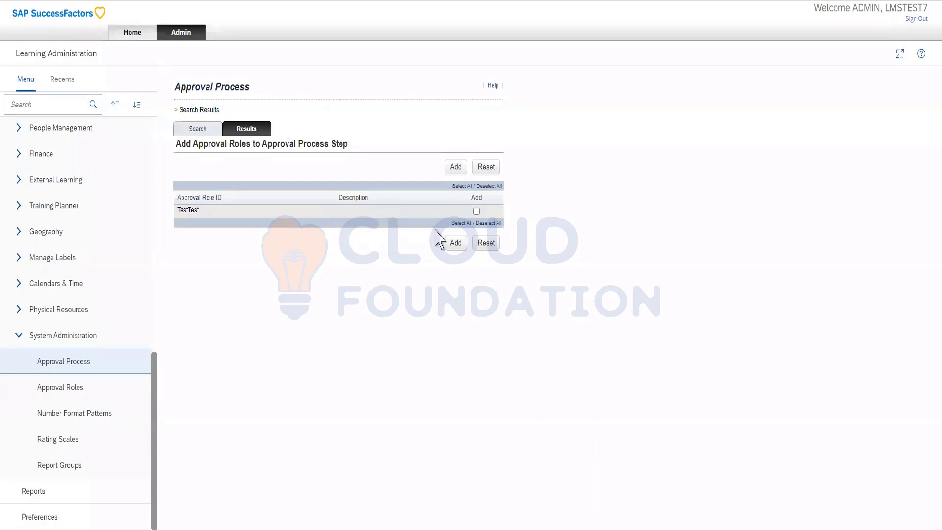
{"action": "left_click", "coordinate": [476, 211]}
{"action": "left_click", "coordinate": [458, 243]}
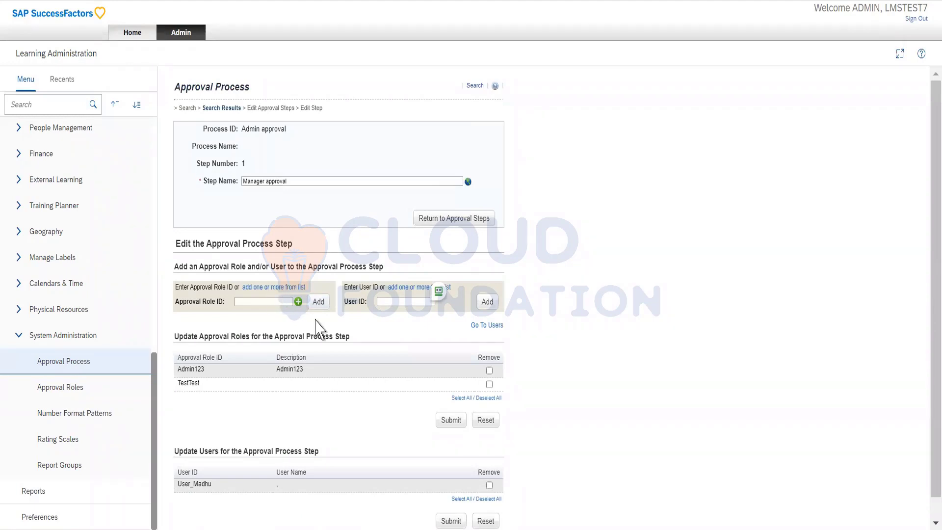
List all users for the Manager approval step and add the third listed user to it.
{"action": "left_click", "coordinate": [392, 302]}
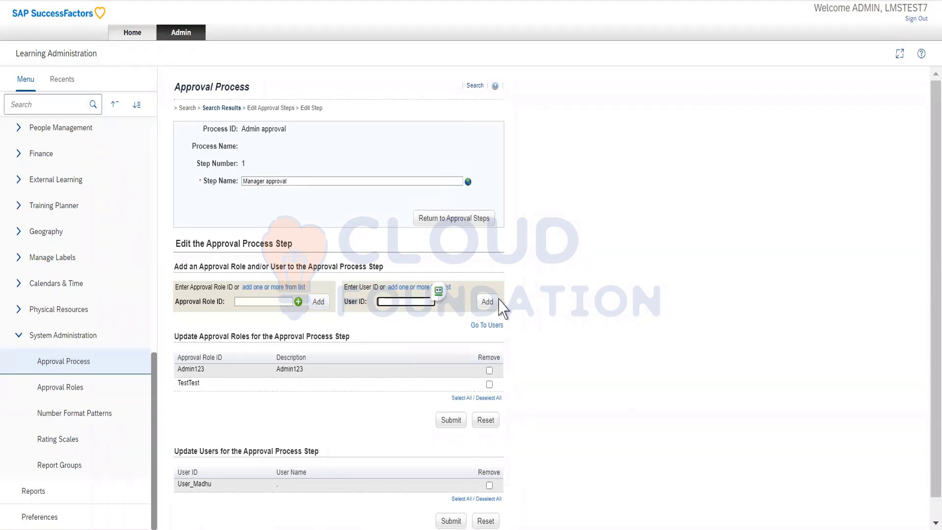
{"action": "left_click", "coordinate": [421, 290]}
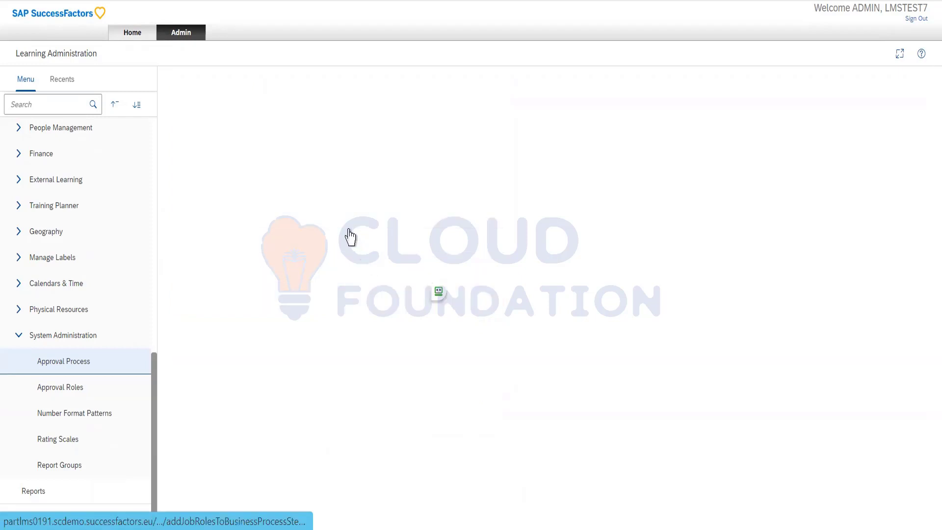
{"action": "left_click", "coordinate": [448, 239]}
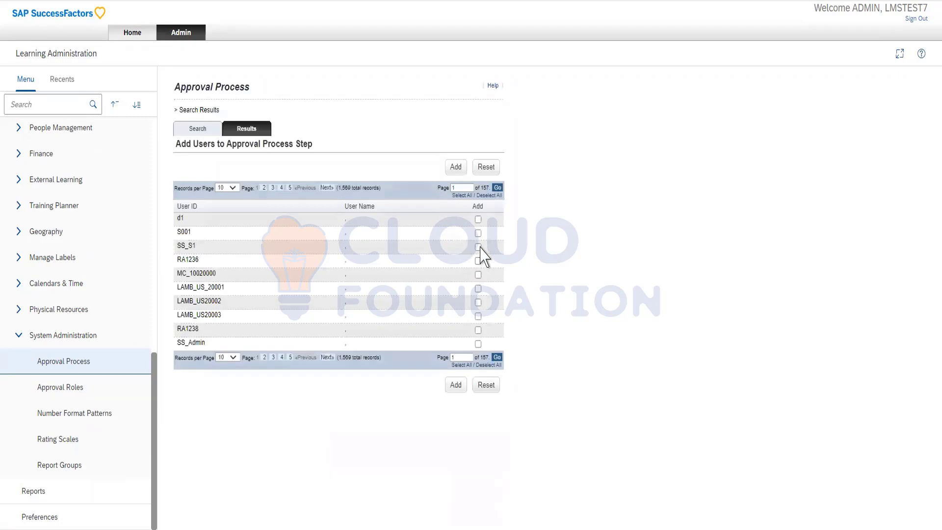
{"action": "left_click", "coordinate": [477, 247]}
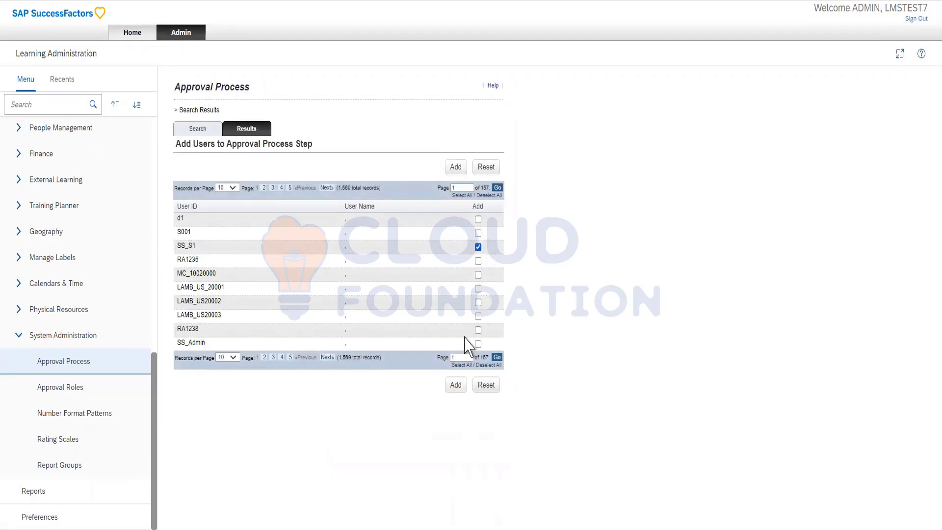
{"action": "left_click", "coordinate": [456, 385]}
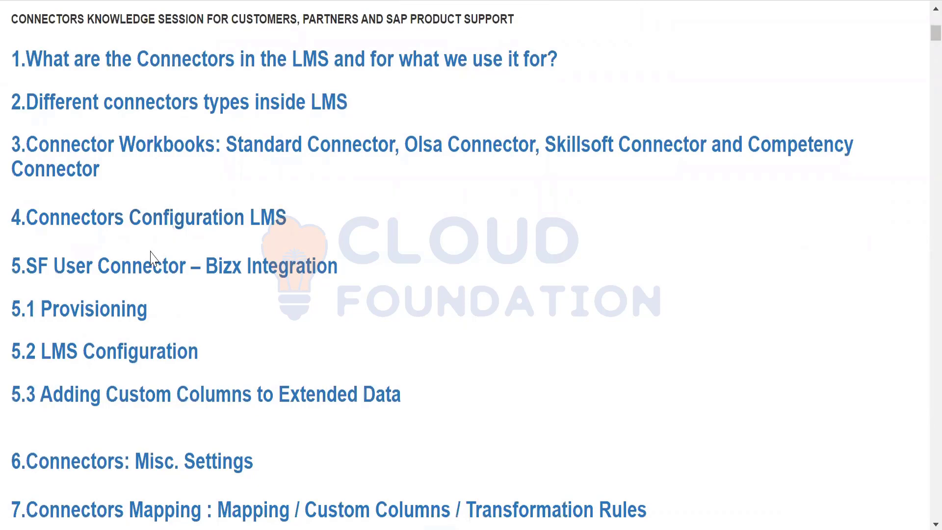
Switch to the SAP connectors knowledge article and read section 5.1 Provisioning, covering the scheduled job, server access and file access settings.
{"action": "left_click", "coordinate": [92, 320]}
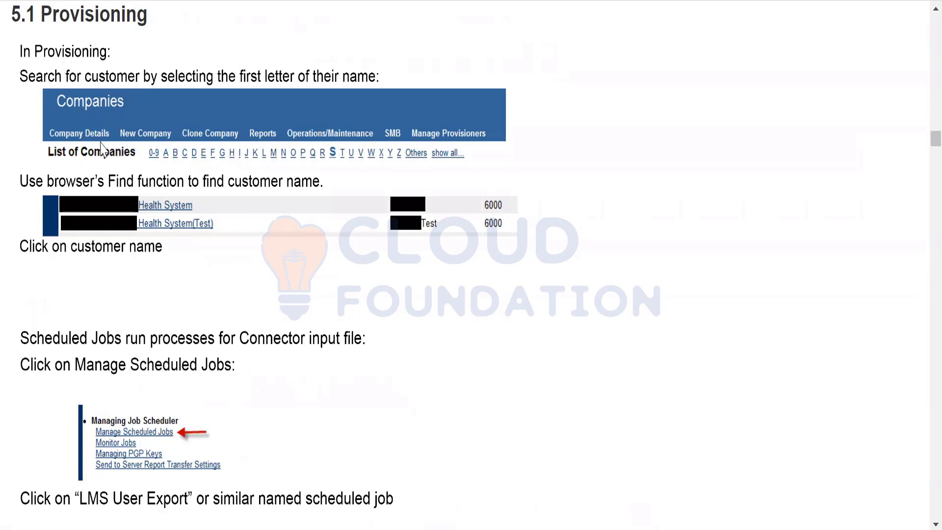
{"action": "scroll", "coordinate": [256, 414], "scroll_direction": "down", "scroll_amount": 2}
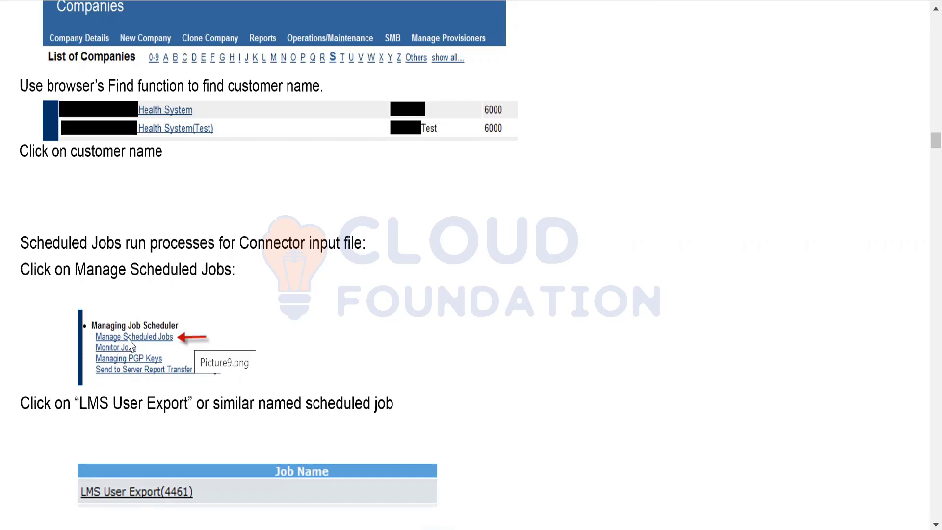
{"action": "scroll", "coordinate": [127, 351], "scroll_direction": "down", "scroll_amount": 1}
{"action": "scroll", "coordinate": [127, 351], "scroll_direction": "down", "scroll_amount": 3}
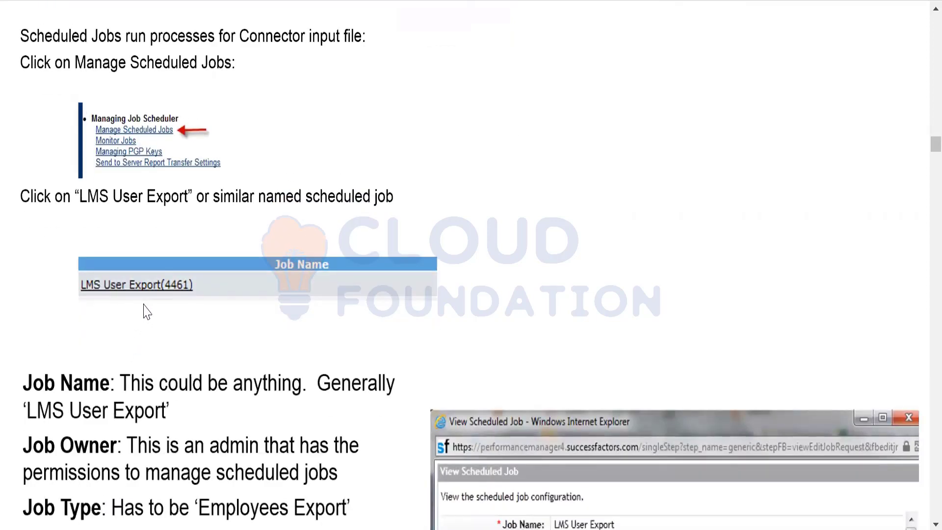
{"action": "scroll", "coordinate": [487, 362], "scroll_direction": "down", "scroll_amount": 9}
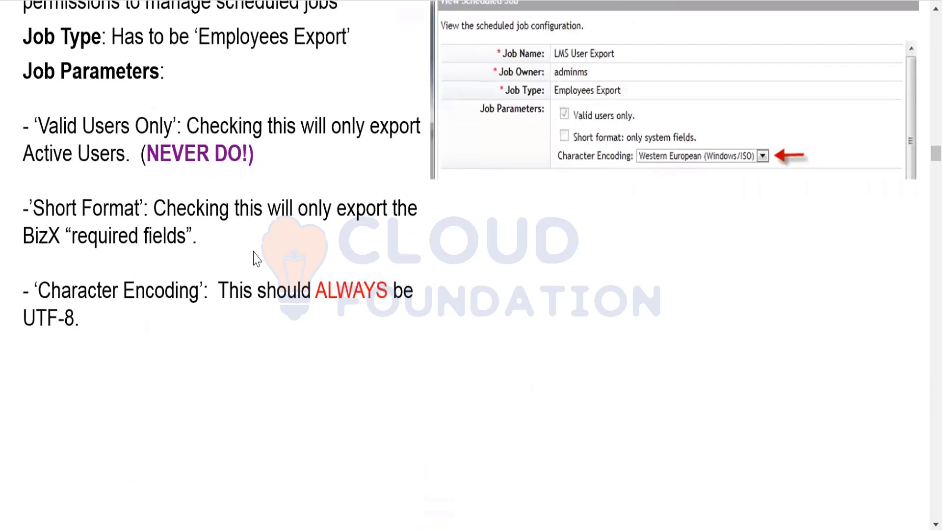
{"action": "scroll", "coordinate": [256, 259], "scroll_direction": "down", "scroll_amount": 9}
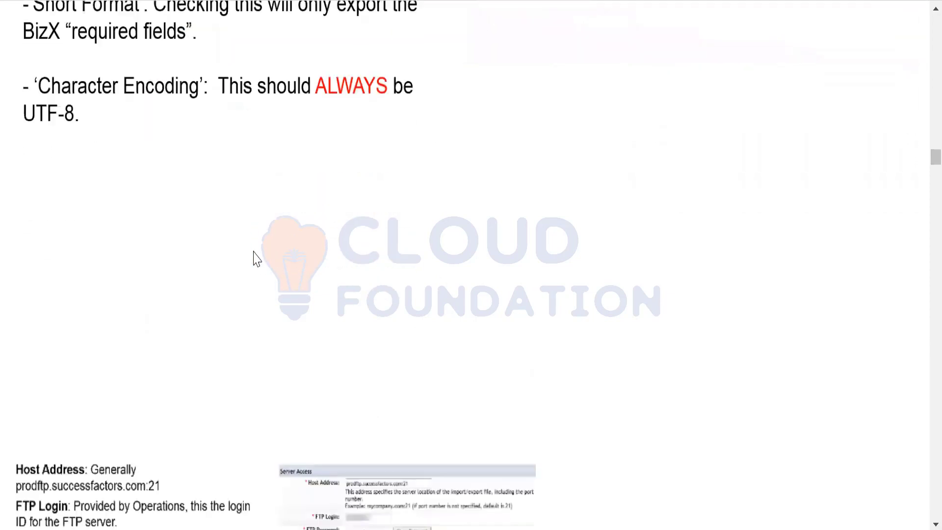
{"action": "scroll", "coordinate": [256, 258], "scroll_direction": "down", "scroll_amount": 9}
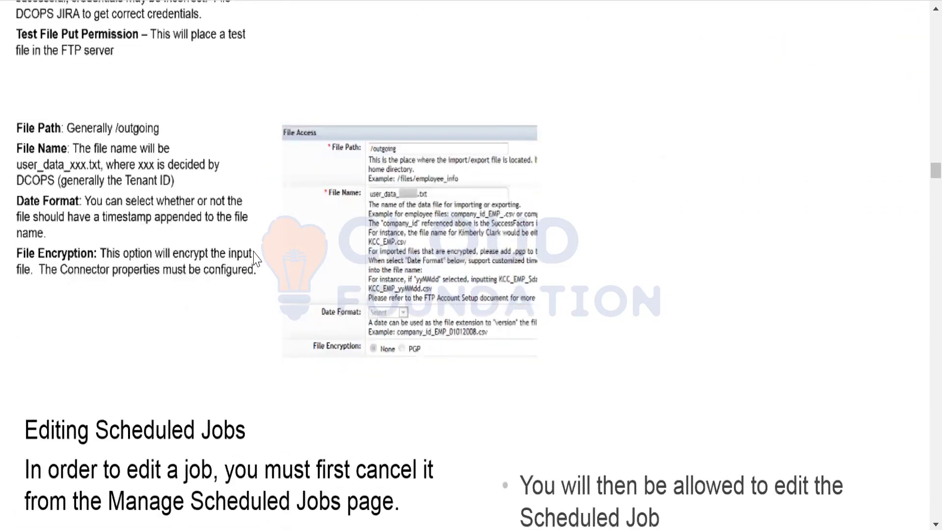
{"action": "scroll", "coordinate": [255, 259], "scroll_direction": "down", "scroll_amount": 3}
Return to the start of the connectors article and review the topics in its table of contents.
{"action": "scroll", "coordinate": [255, 259], "scroll_direction": "up", "scroll_amount": 20}
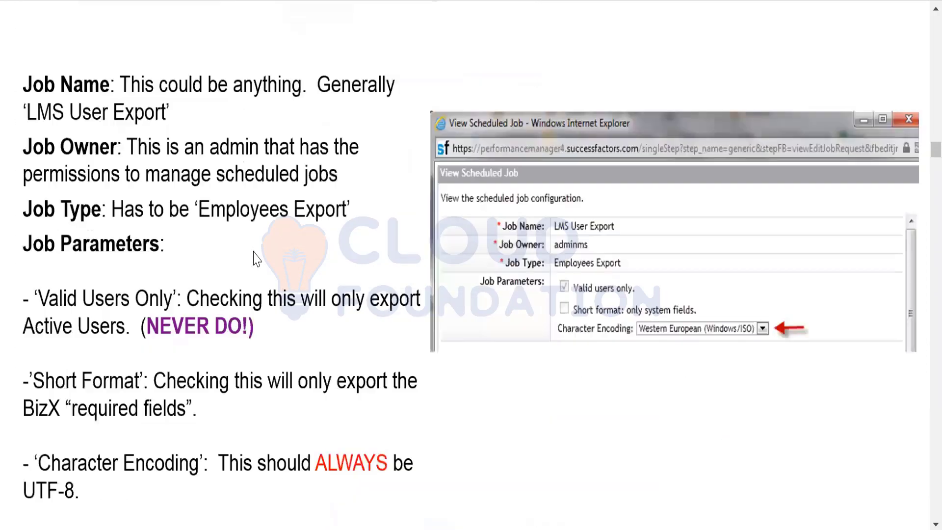
{"action": "scroll", "coordinate": [824, 114], "scroll_direction": "up", "scroll_amount": 20}
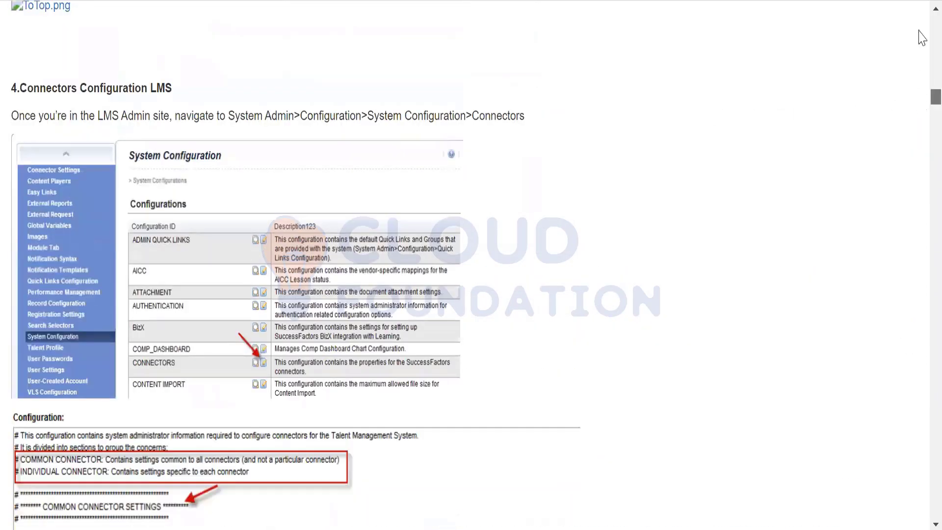
{"action": "scroll", "coordinate": [921, 30], "scroll_direction": "up", "scroll_amount": 3}
{"action": "scroll", "coordinate": [324, 252], "scroll_direction": "up", "scroll_amount": 20}
{"action": "scroll", "coordinate": [324, 252], "scroll_direction": "down", "scroll_amount": 8}
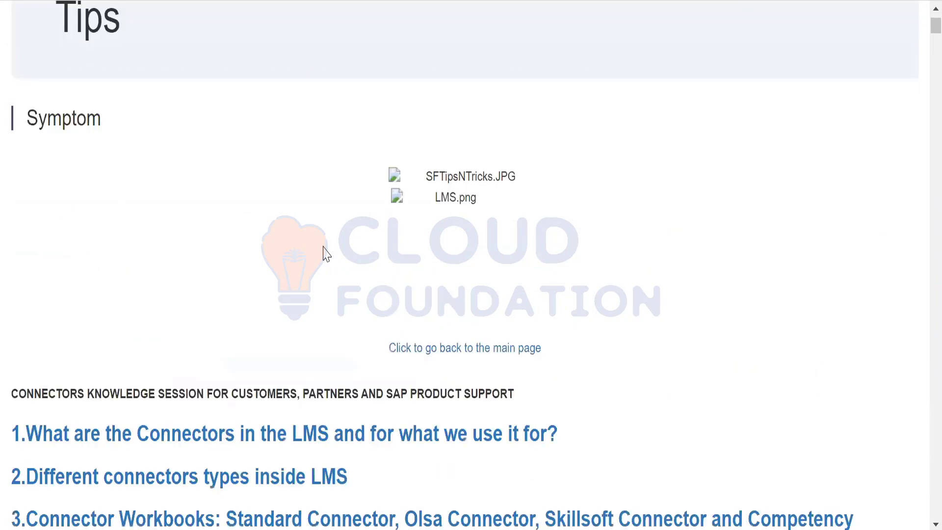
{"action": "scroll", "coordinate": [323, 253], "scroll_direction": "down", "scroll_amount": 2}
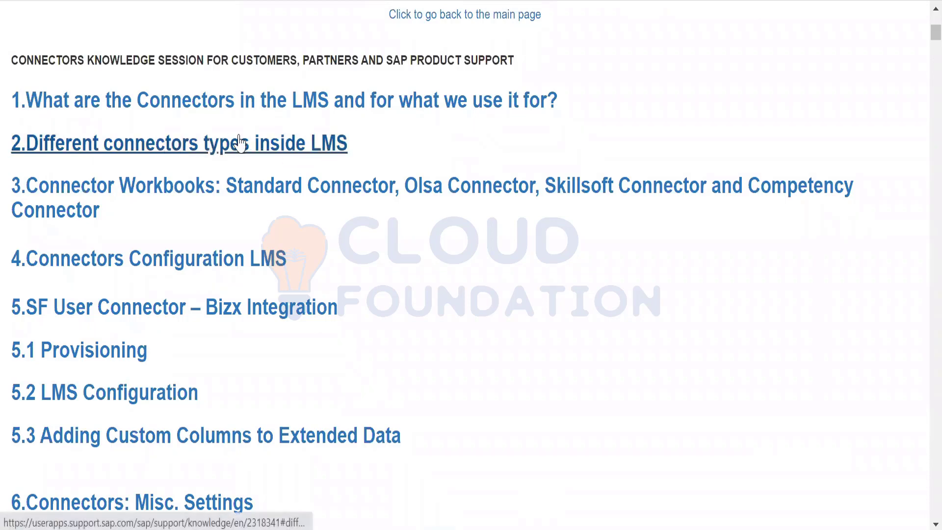
{"action": "scroll", "coordinate": [357, 257], "scroll_direction": "down", "scroll_amount": 2}
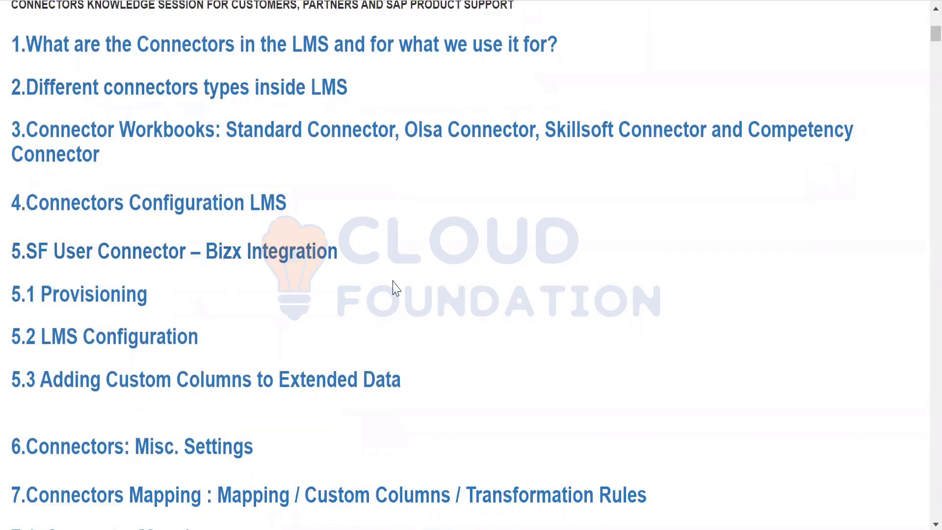
Open section 3 on Connector Workbooks, highlight its explanations, and read on into section 4 on Connectors Configuration LMS.
{"action": "left_click", "coordinate": [213, 146]}
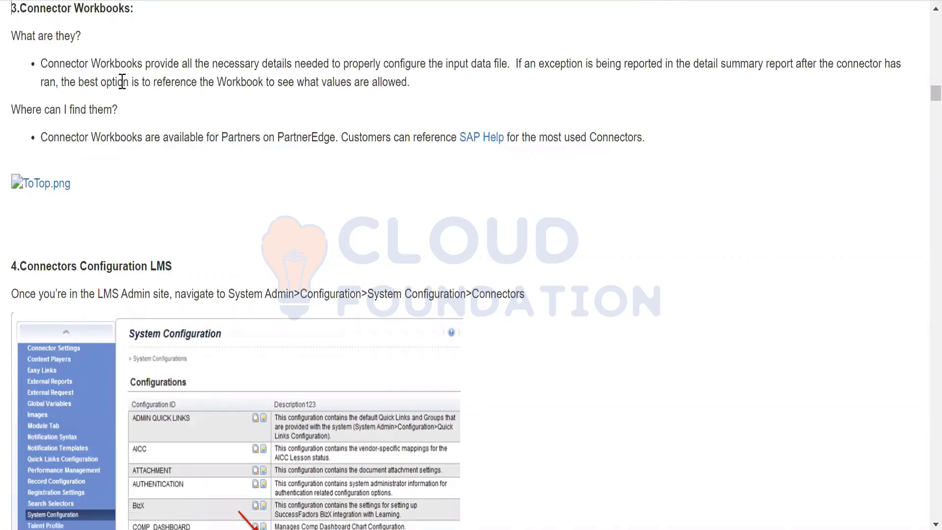
{"action": "left_click_drag", "start_coordinate": [149, 76], "coordinate": [261, 62]}
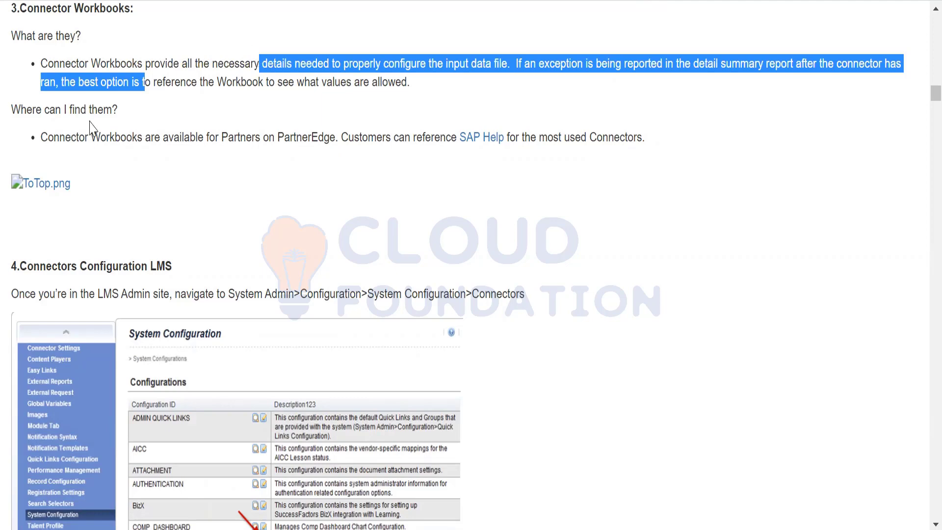
{"action": "left_click", "coordinate": [69, 137]}
{"action": "left_click_drag", "start_coordinate": [68, 137], "coordinate": [496, 166]}
{"action": "scroll", "coordinate": [118, 308], "scroll_direction": "down", "scroll_amount": 3}
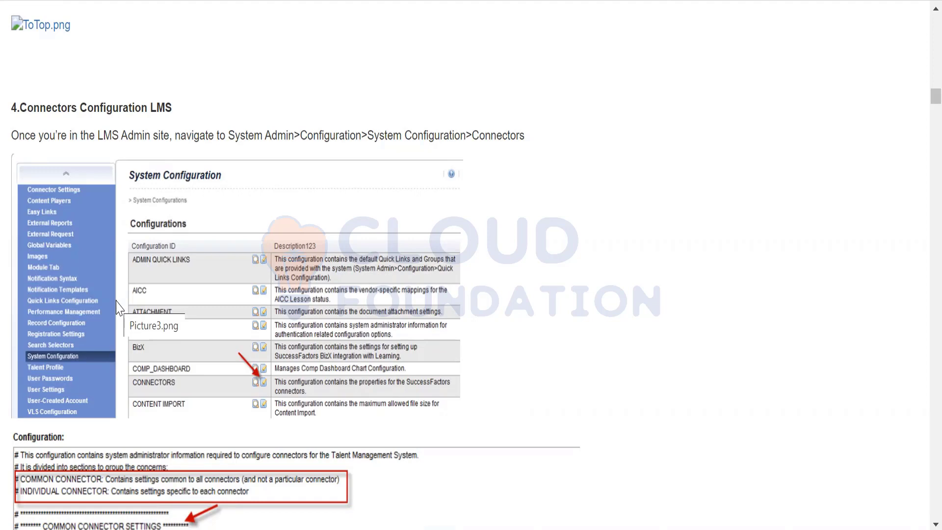
{"action": "scroll", "coordinate": [118, 308], "scroll_direction": "down", "scroll_amount": 2}
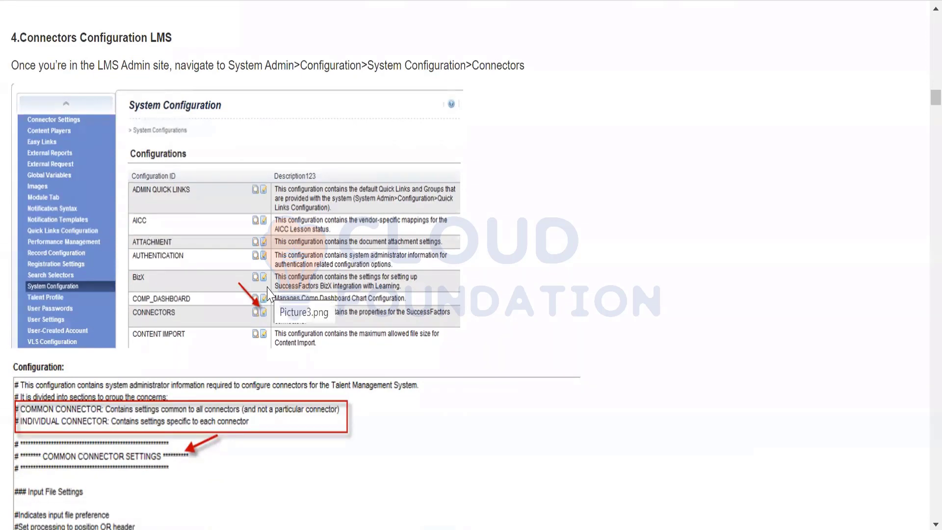
{"action": "scroll", "coordinate": [268, 295], "scroll_direction": "down", "scroll_amount": 1}
Go back to section 2 and read the descriptions of the different connector types inside LMS.
{"action": "scroll", "coordinate": [268, 295], "scroll_direction": "up", "scroll_amount": 12}
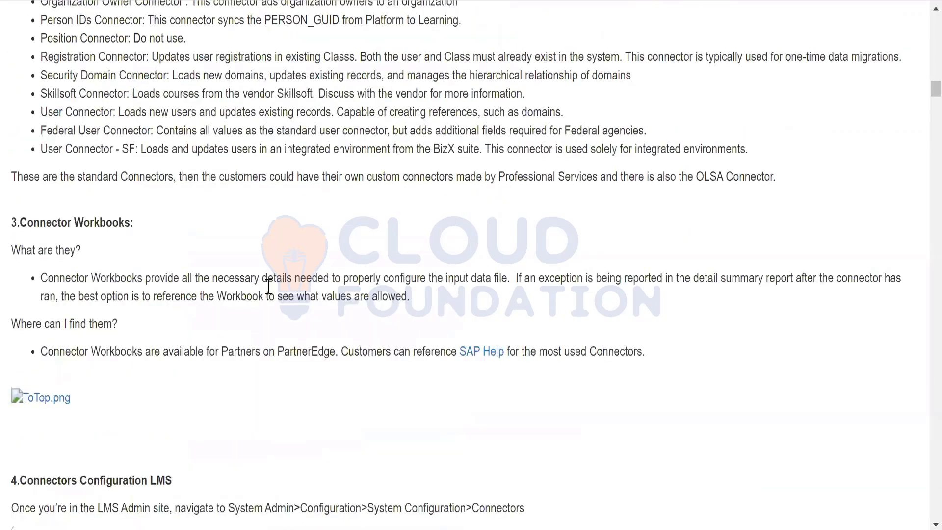
{"action": "scroll", "coordinate": [268, 287], "scroll_direction": "up", "scroll_amount": 7}
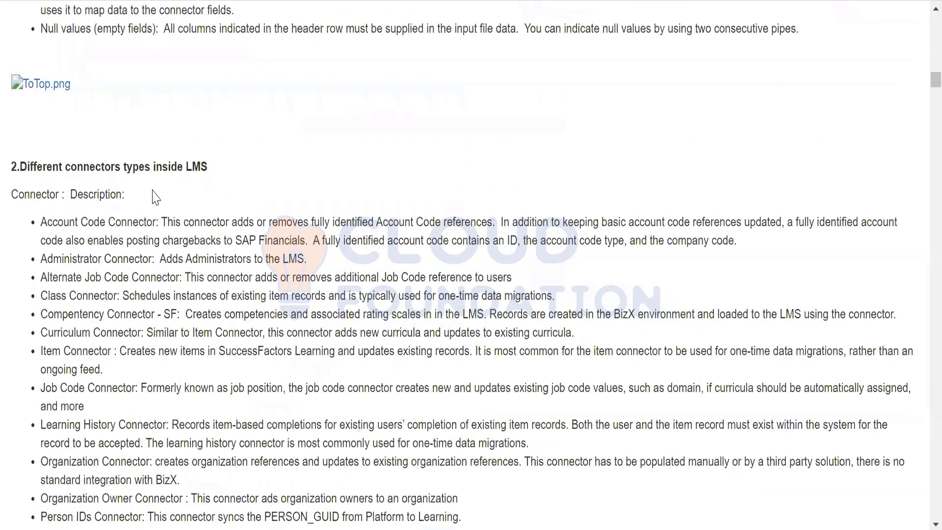
{"action": "scroll", "coordinate": [194, 212], "scroll_direction": "down", "scroll_amount": 1}
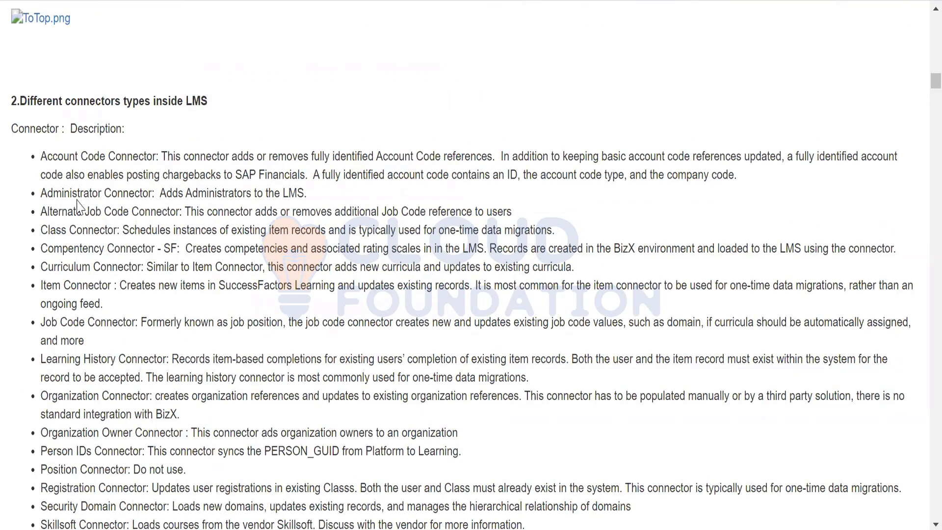
{"action": "scroll", "coordinate": [94, 391], "scroll_direction": "down", "scroll_amount": 3}
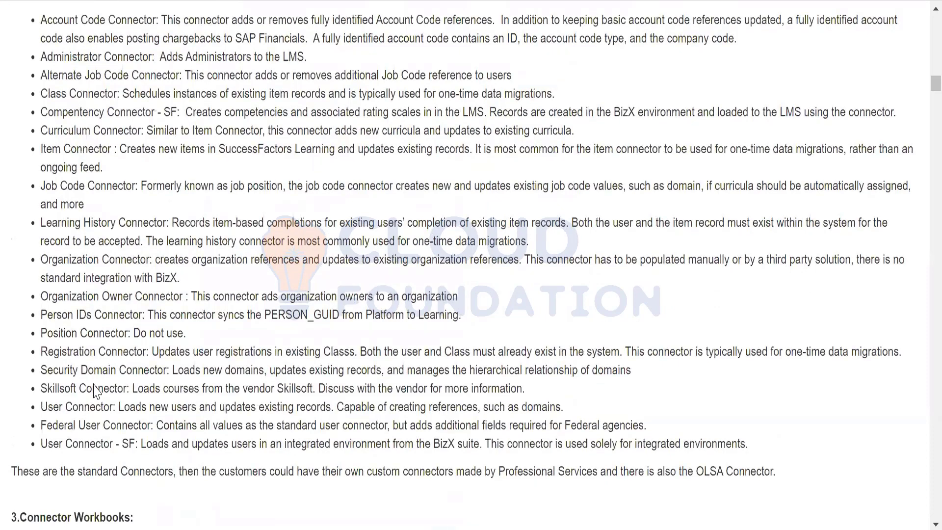
Highlight the Learning History Connector description in section 2 and part of the LMS Admin site navigation path in section 4.
{"action": "scroll", "coordinate": [95, 390], "scroll_direction": "down", "scroll_amount": 1}
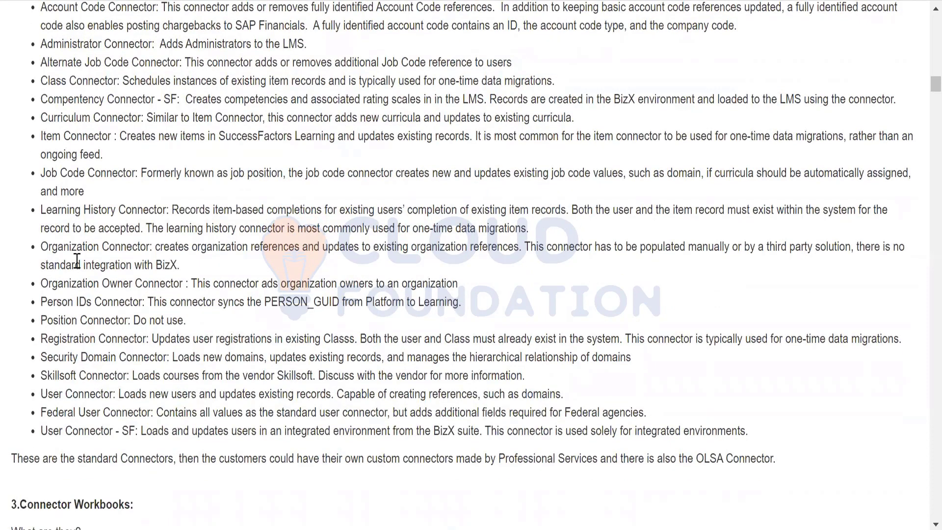
{"action": "left_click_drag", "start_coordinate": [41, 210], "coordinate": [558, 229]}
{"action": "left_click", "coordinate": [176, 210]}
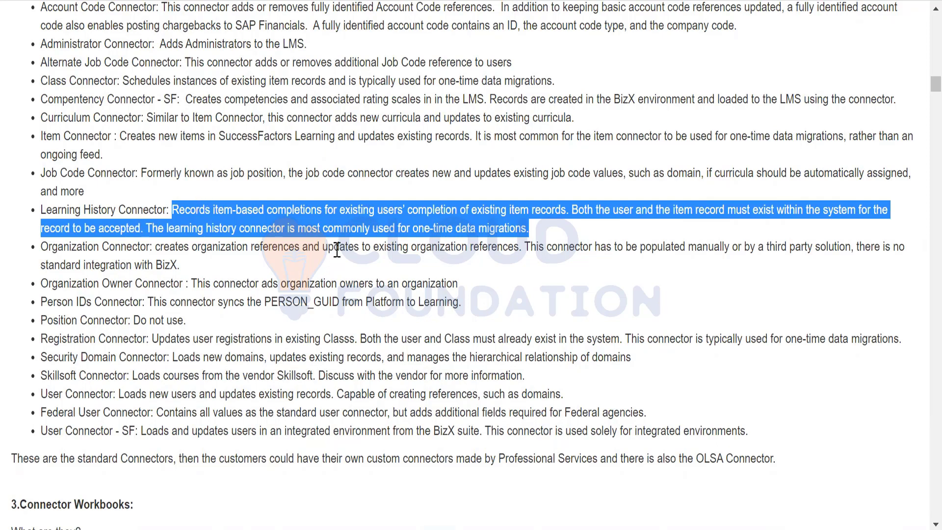
{"action": "scroll", "coordinate": [336, 249], "scroll_direction": "down", "scroll_amount": 10}
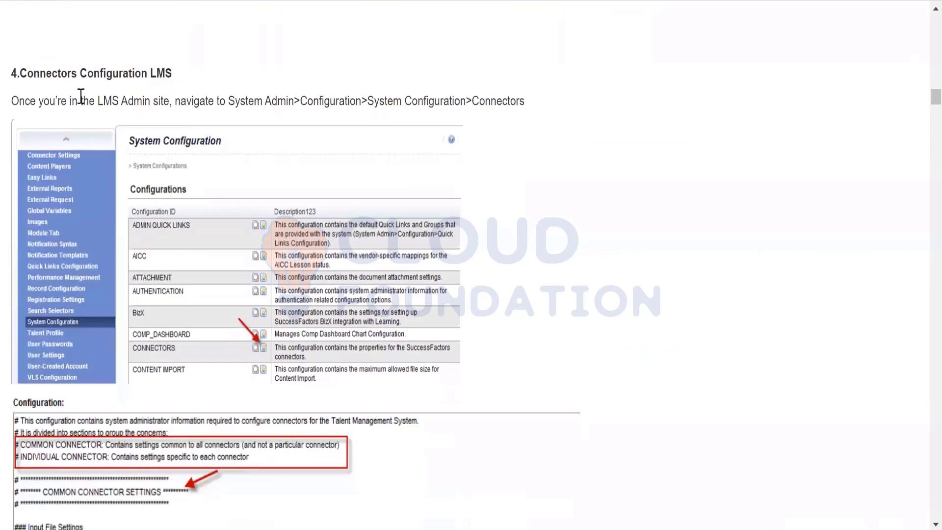
{"action": "left_click_drag", "start_coordinate": [80, 100], "coordinate": [214, 102]}
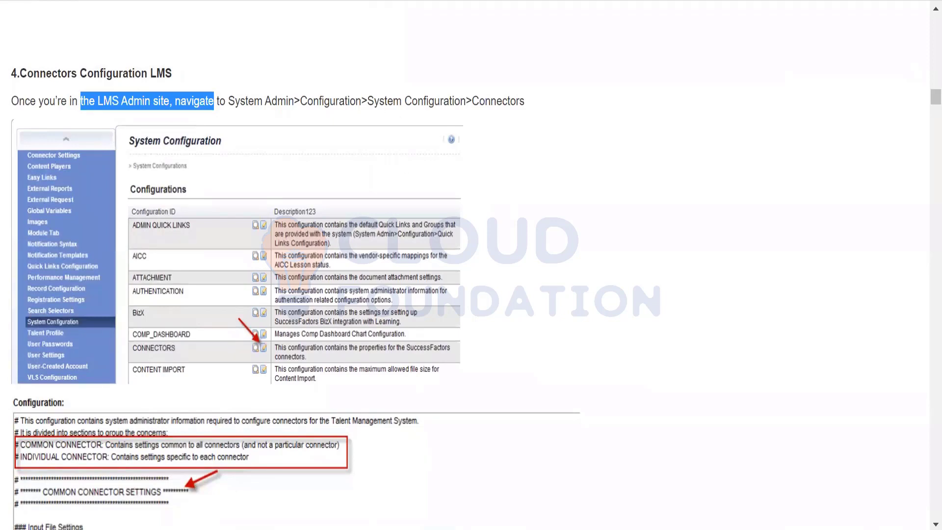
Switch to SAP SuccessFactors Learning Administration, collapse Learning Activities and References, and expand System Administration.
{"action": "key", "text": "ctrl+Tab"}
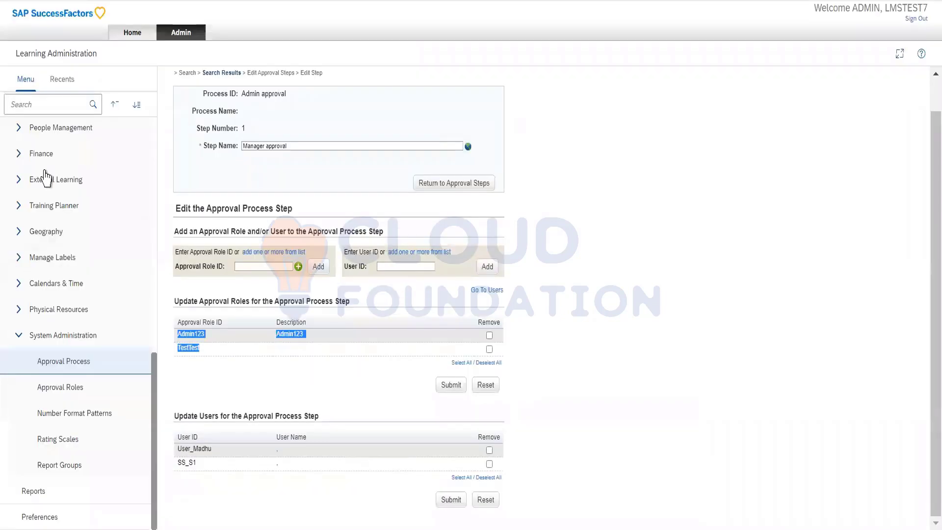
{"action": "scroll", "coordinate": [45, 178], "scroll_direction": "up", "scroll_amount": 8}
{"action": "scroll", "coordinate": [29, 242], "scroll_direction": "up", "scroll_amount": 3}
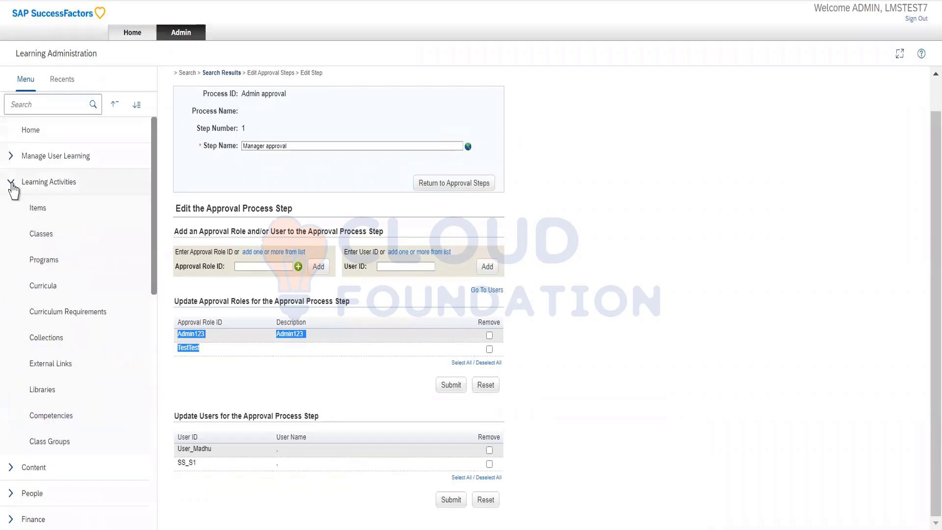
{"action": "left_click", "coordinate": [12, 184]}
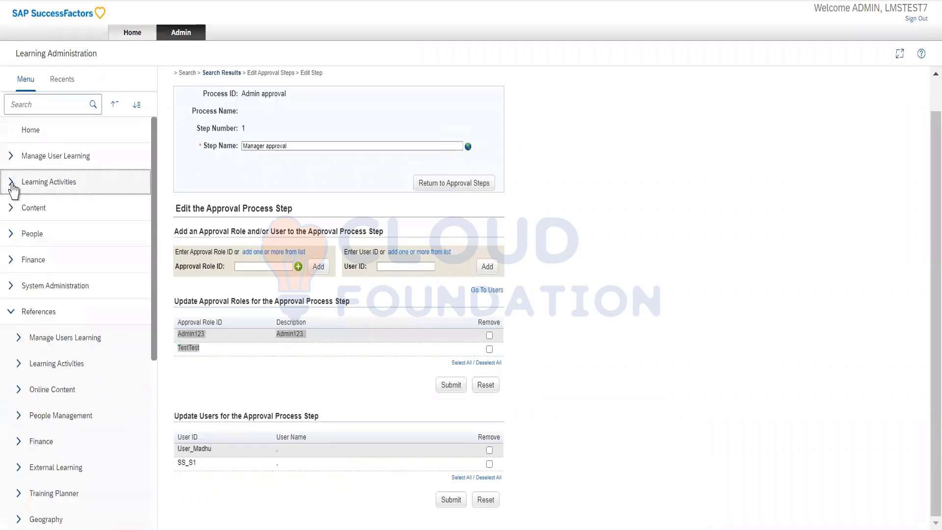
{"action": "left_click", "coordinate": [11, 314]}
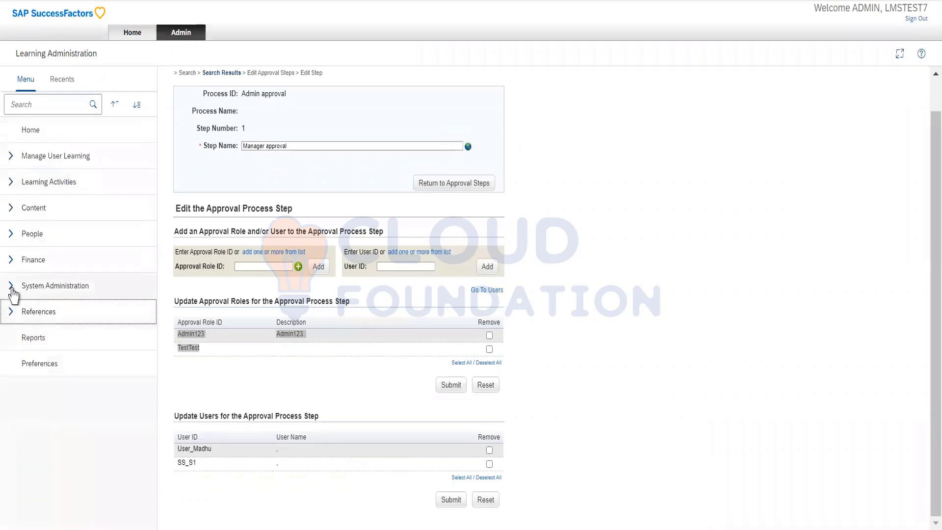
{"action": "left_click", "coordinate": [64, 284]}
Expand the Connectors group under System Administration and open the Connector Settings page.
{"action": "scroll", "coordinate": [68, 285], "scroll_direction": "down", "scroll_amount": 2}
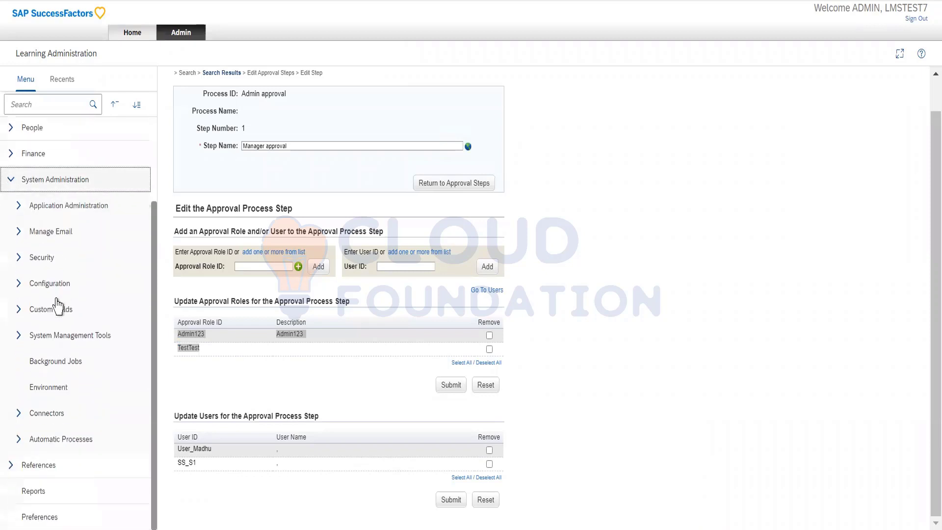
{"action": "left_click", "coordinate": [21, 421]}
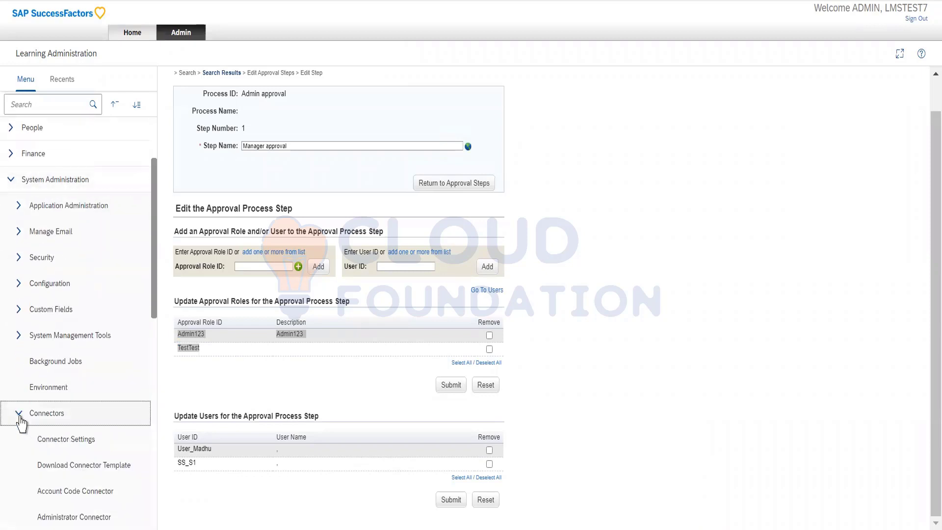
{"action": "scroll", "coordinate": [75, 441], "scroll_direction": "down", "scroll_amount": 1}
{"action": "scroll", "coordinate": [74, 444], "scroll_direction": "down", "scroll_amount": 2}
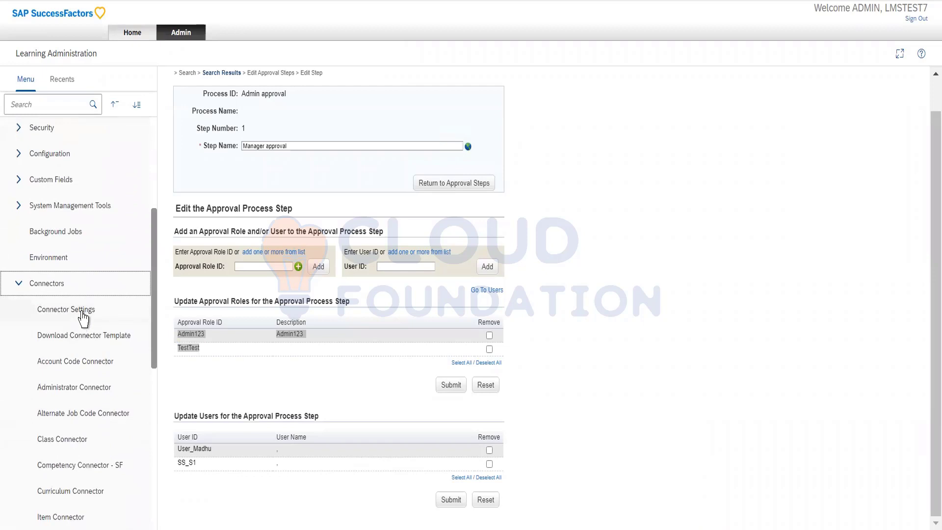
{"action": "left_click", "coordinate": [81, 314]}
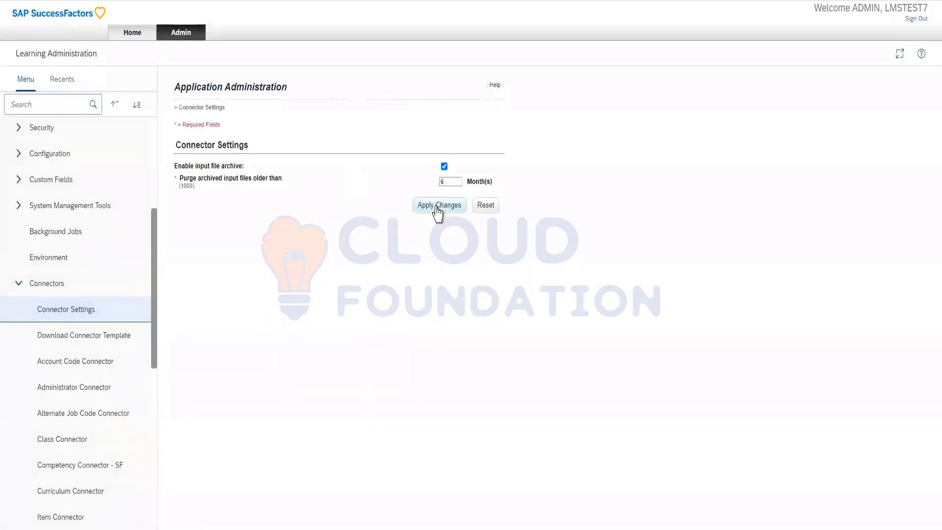
Review the available connectors in the Connectors group, from Connector Settings down to User Connector - SF.
{"action": "scroll", "coordinate": [81, 360], "scroll_direction": "down", "scroll_amount": 5}
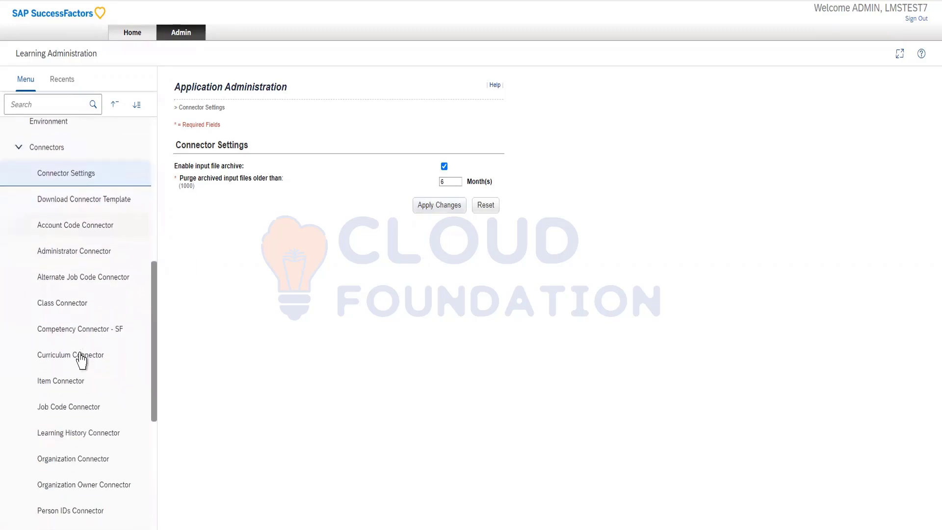
{"action": "scroll", "coordinate": [81, 361], "scroll_direction": "down", "scroll_amount": 7}
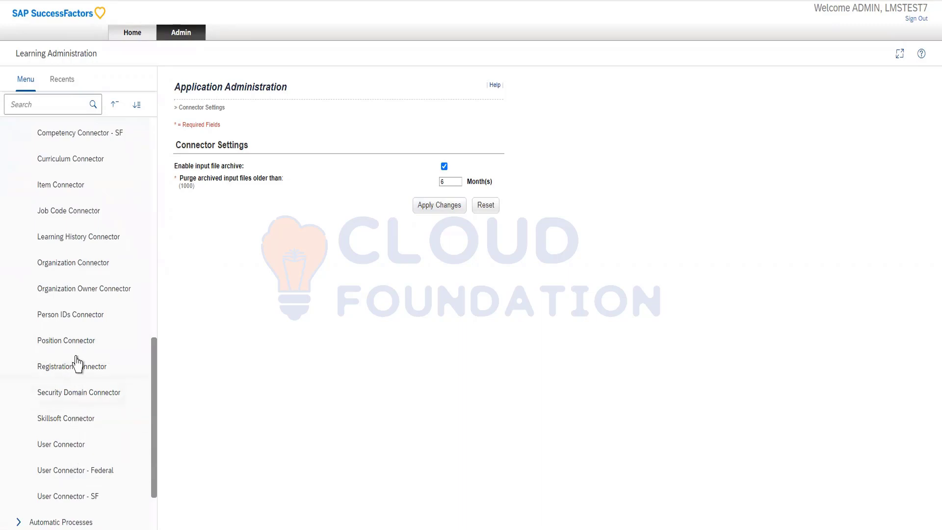
{"action": "scroll", "coordinate": [79, 323], "scroll_direction": "down", "scroll_amount": 3}
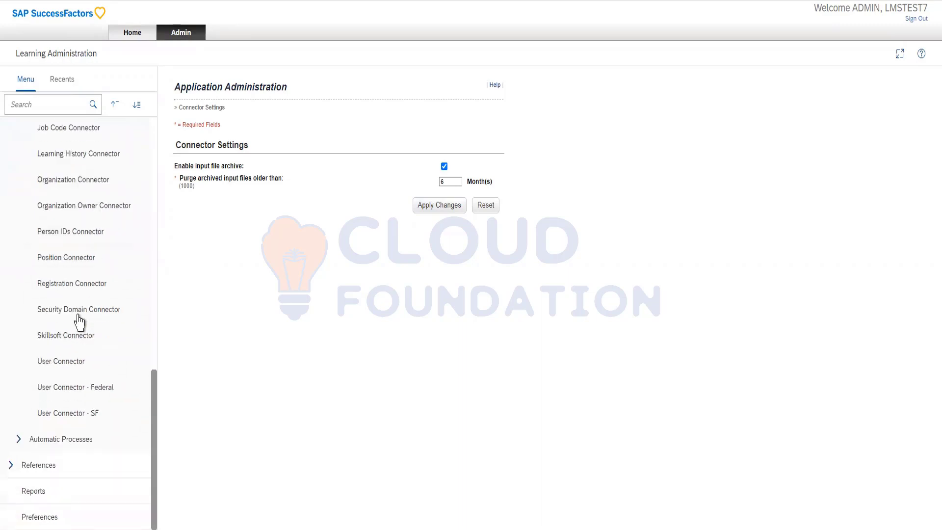
{"action": "scroll", "coordinate": [78, 322], "scroll_direction": "up", "scroll_amount": 3}
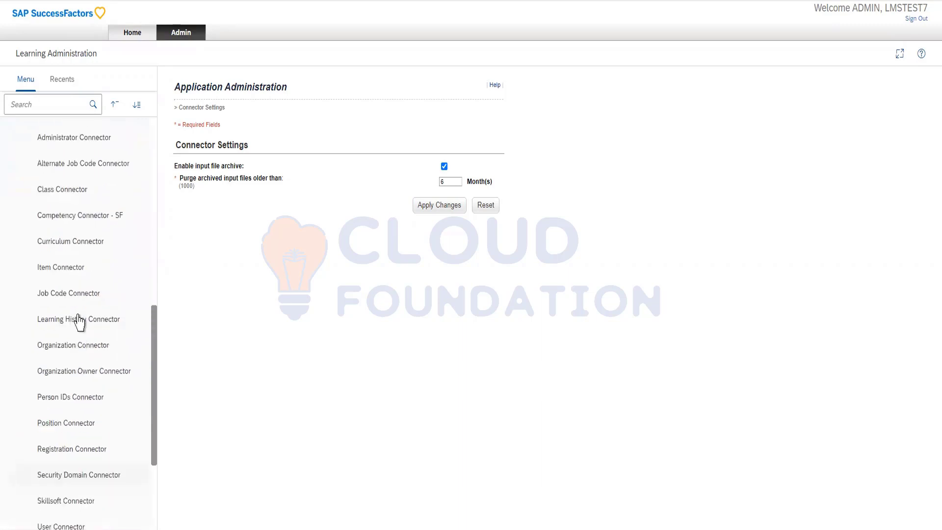
{"action": "scroll", "coordinate": [79, 323], "scroll_direction": "up", "scroll_amount": 2}
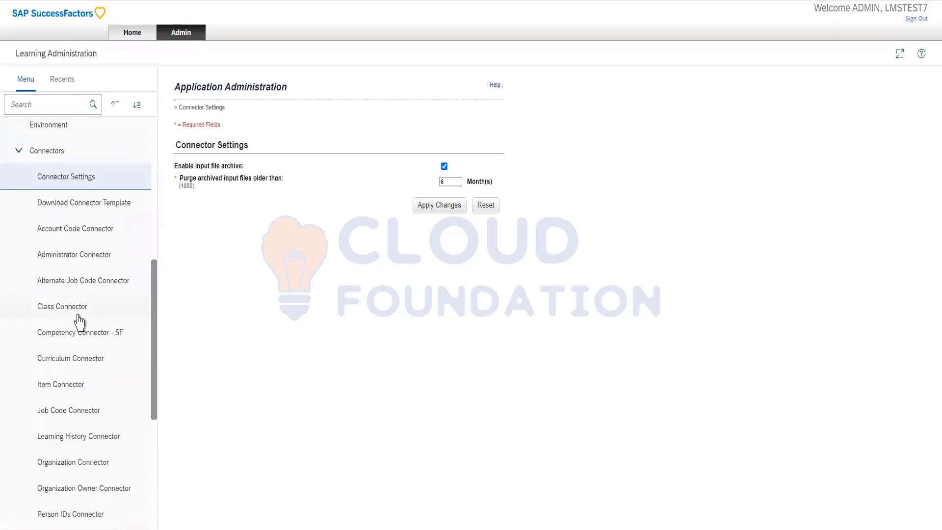
Collapse the Connectors group and look through the entries under Application Administration.
{"action": "left_click", "coordinate": [20, 151]}
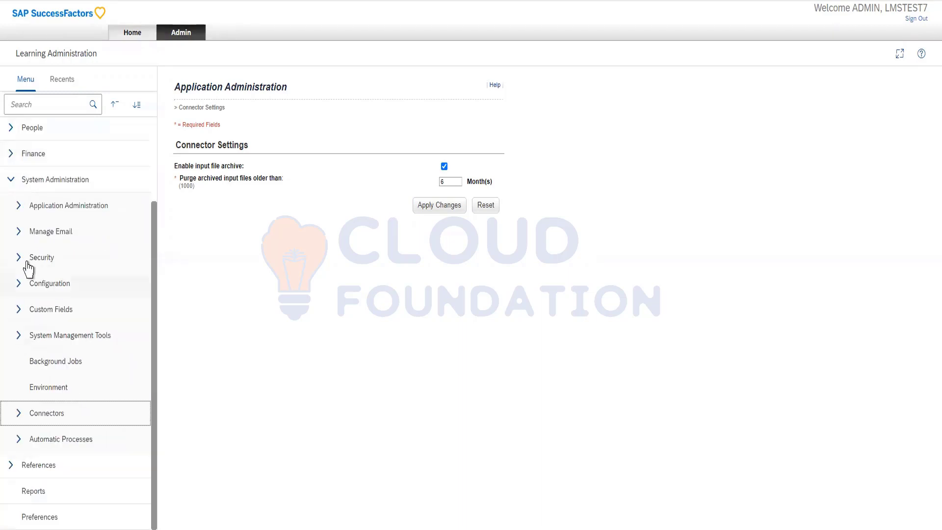
{"action": "left_click", "coordinate": [18, 208]}
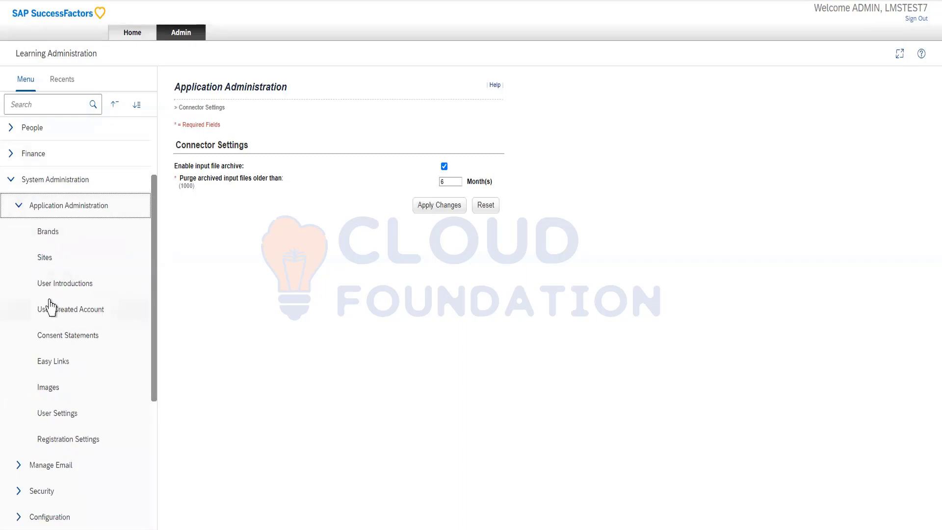
{"action": "scroll", "coordinate": [51, 306], "scroll_direction": "down", "scroll_amount": 5}
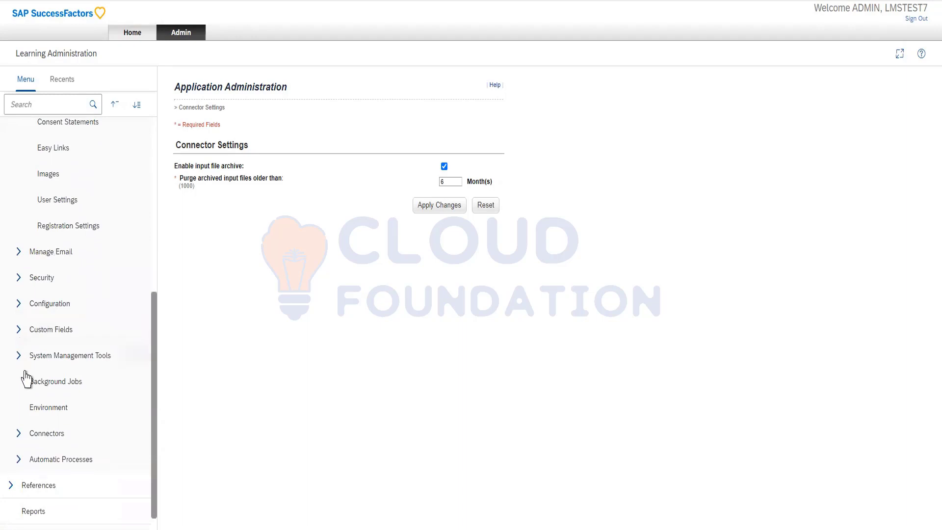
Reopen the Connectors group, open the Curriculum Connector page, and look over the remaining connectors in the list.
{"action": "left_click", "coordinate": [20, 434]}
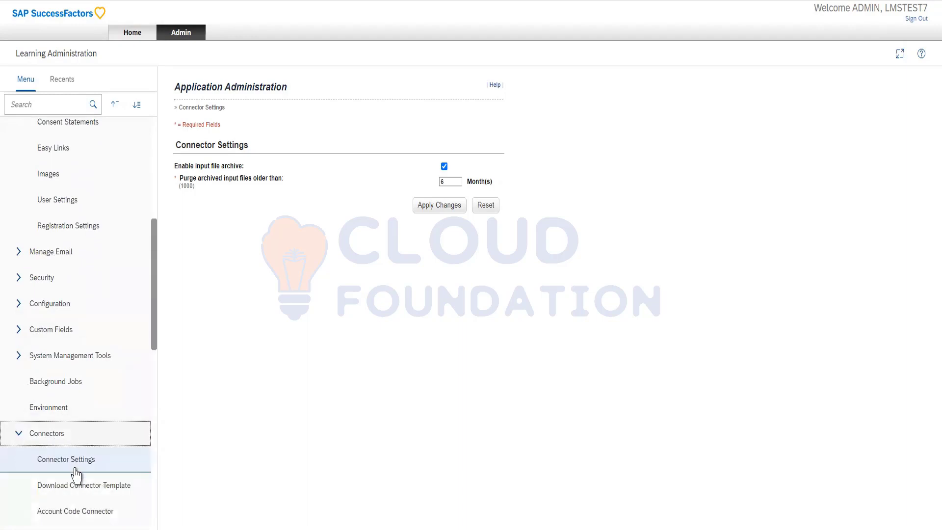
{"action": "scroll", "coordinate": [73, 473], "scroll_direction": "down", "scroll_amount": 3}
{"action": "scroll", "coordinate": [76, 475], "scroll_direction": "down", "scroll_amount": 3}
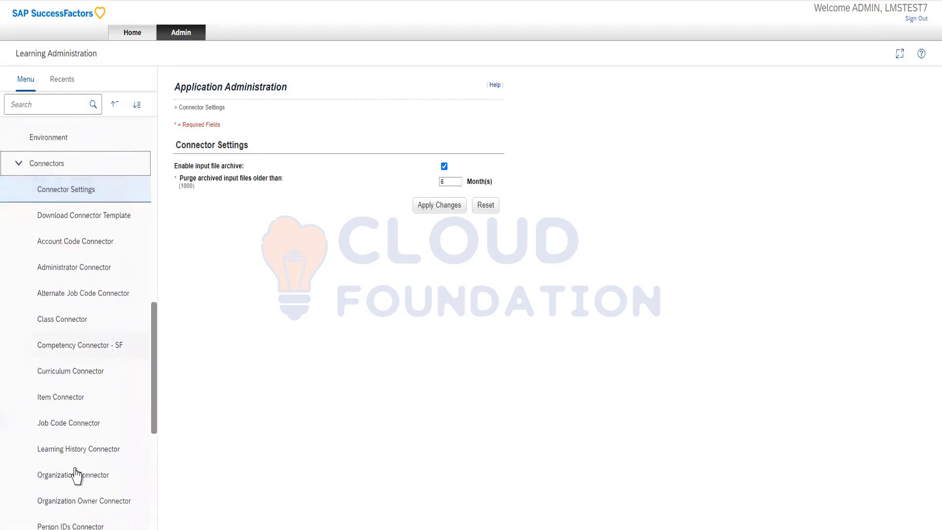
{"action": "scroll", "coordinate": [76, 473], "scroll_direction": "down", "scroll_amount": 1}
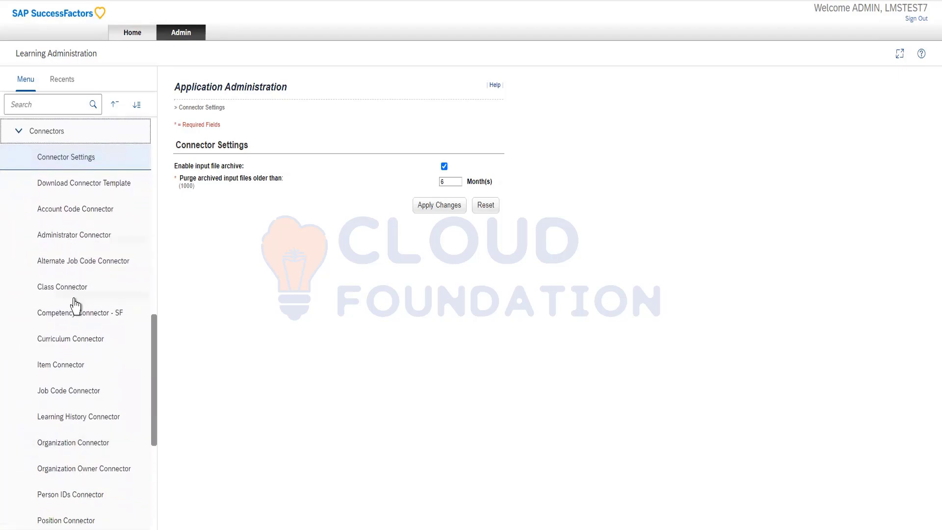
{"action": "left_click", "coordinate": [84, 349]}
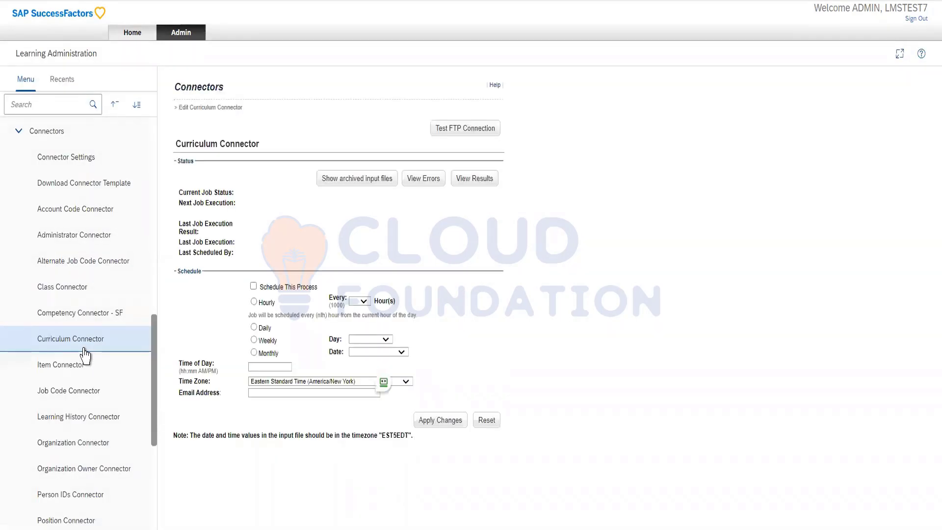
{"action": "scroll", "coordinate": [99, 392], "scroll_direction": "down", "scroll_amount": 5}
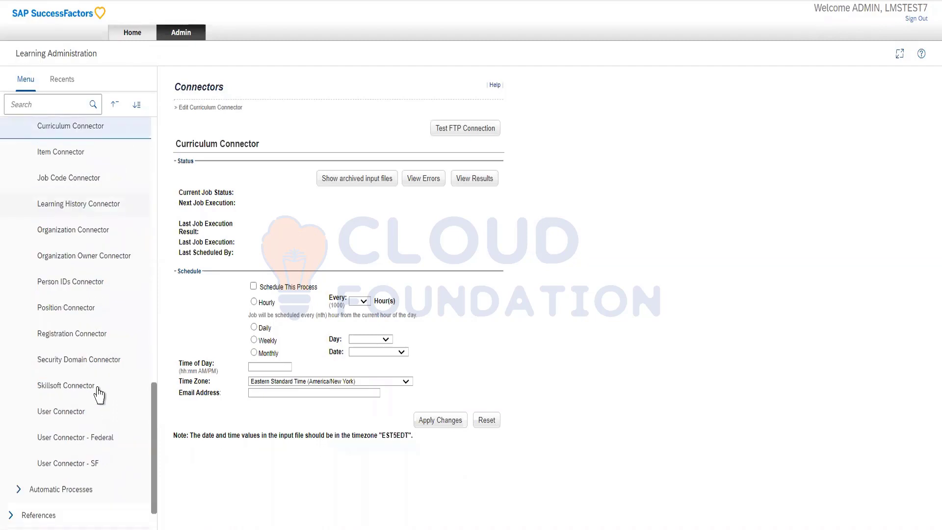
{"action": "scroll", "coordinate": [99, 392], "scroll_direction": "down", "scroll_amount": 1}
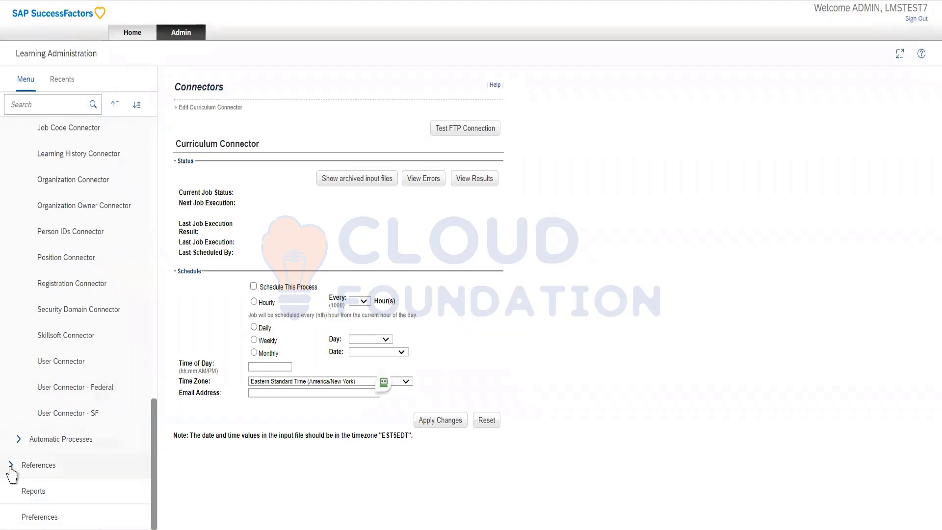
Look through the References section and its System Administration entries, and collapse both again.
{"action": "left_click", "coordinate": [37, 471]}
{"action": "scroll", "coordinate": [53, 486], "scroll_direction": "down", "scroll_amount": 3}
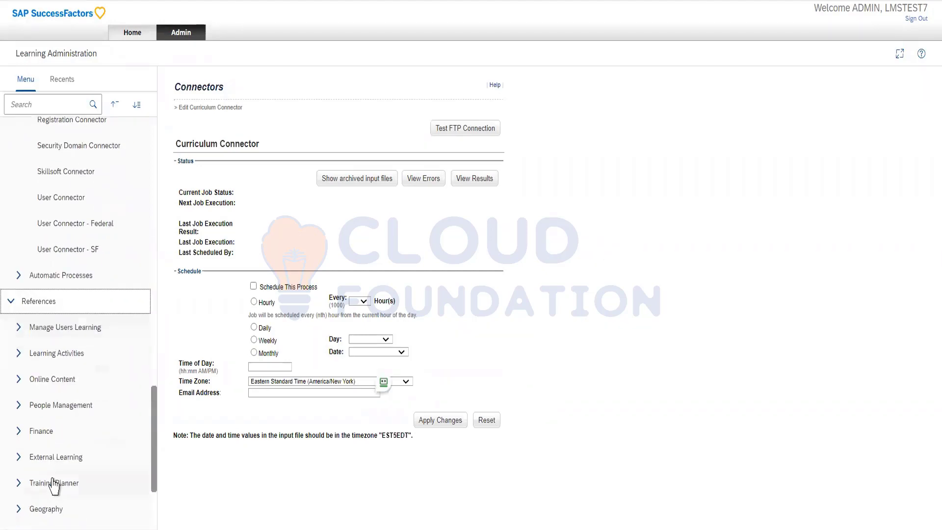
{"action": "scroll", "coordinate": [54, 486], "scroll_direction": "down", "scroll_amount": 3}
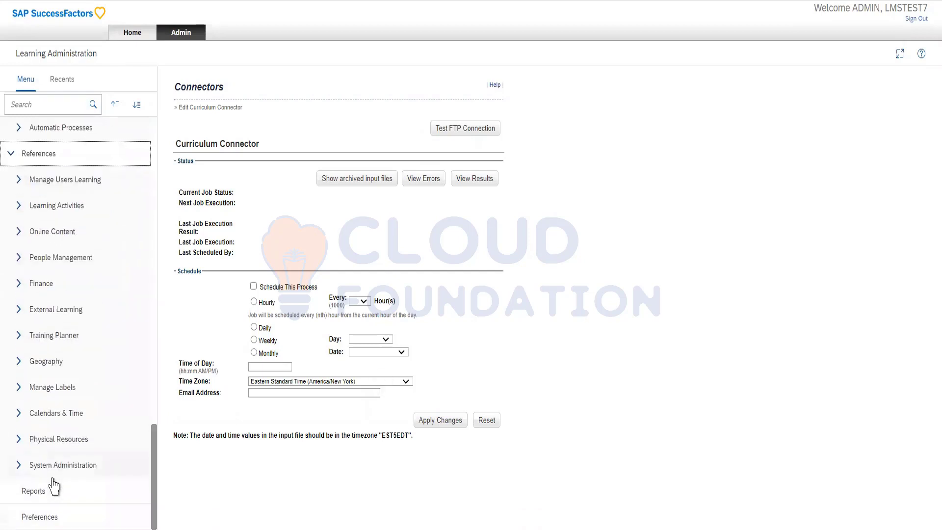
{"action": "left_click", "coordinate": [22, 471]}
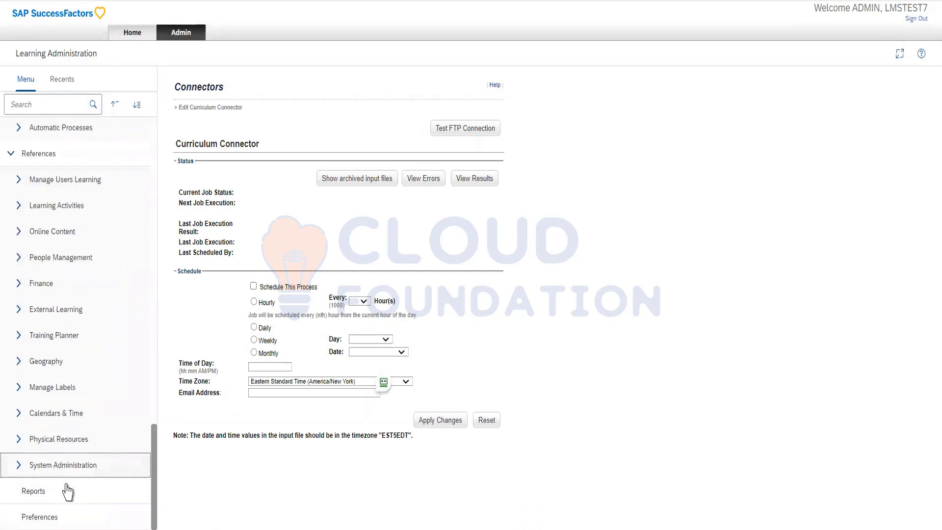
{"action": "scroll", "coordinate": [68, 494], "scroll_direction": "down", "scroll_amount": 3}
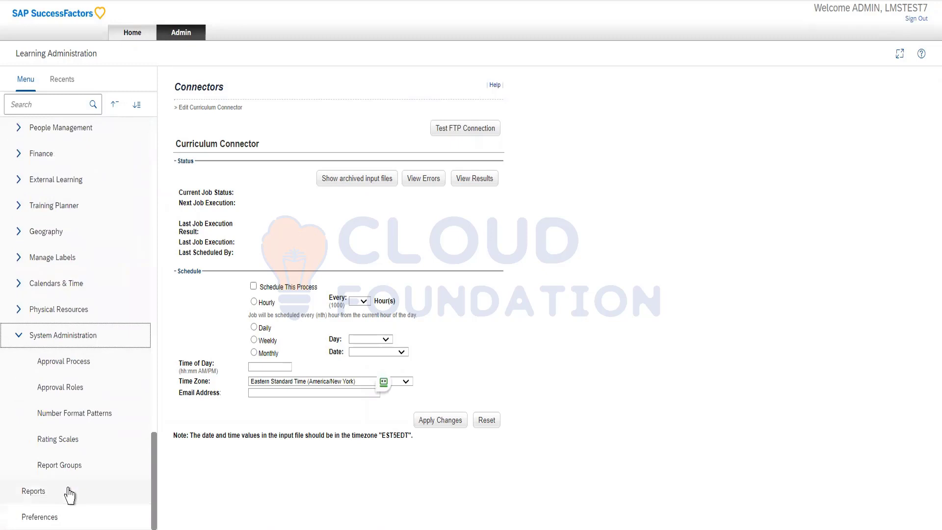
{"action": "left_click", "coordinate": [18, 338]}
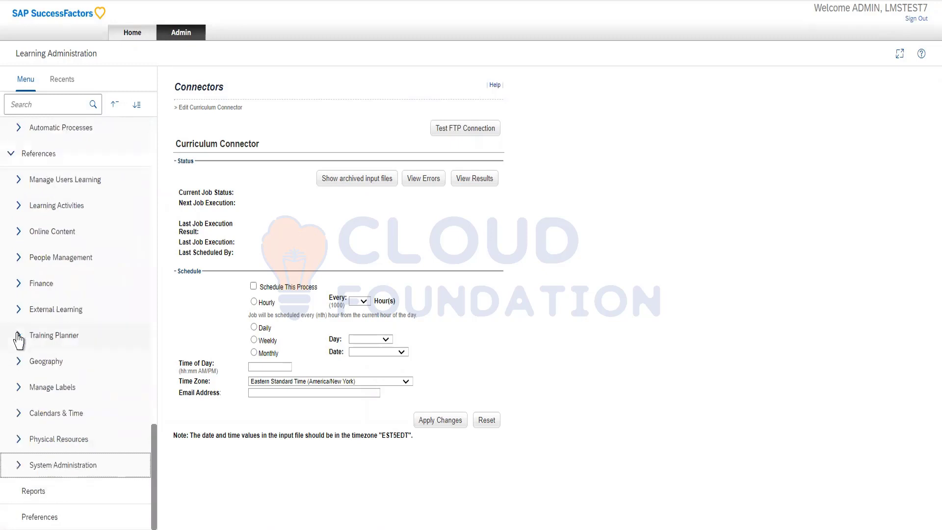
{"action": "scroll", "coordinate": [23, 338], "scroll_direction": "up", "scroll_amount": 5}
{"action": "scroll", "coordinate": [22, 423], "scroll_direction": "down", "scroll_amount": 3}
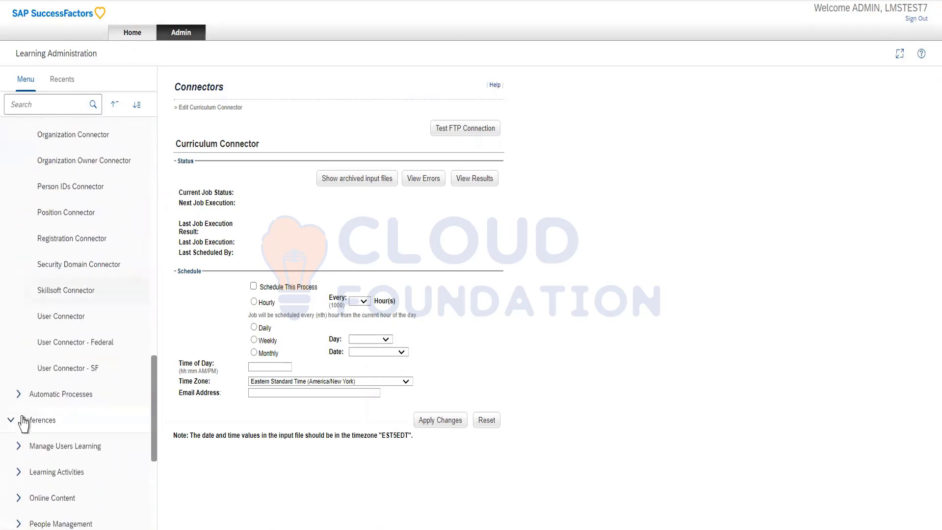
{"action": "left_click", "coordinate": [15, 425]}
Collapse the Connectors group and return to Application Administration under System Administration.
{"action": "scroll", "coordinate": [37, 344], "scroll_direction": "up", "scroll_amount": 8}
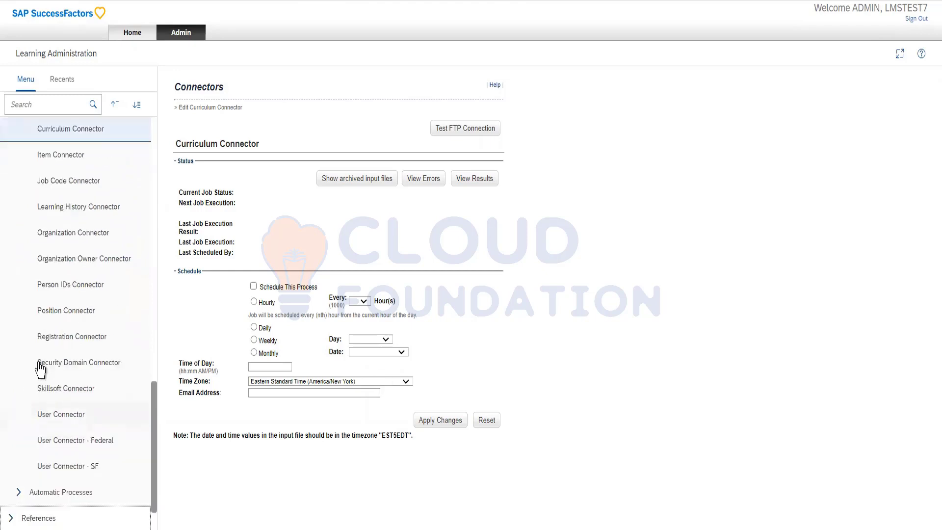
{"action": "left_click", "coordinate": [19, 303]}
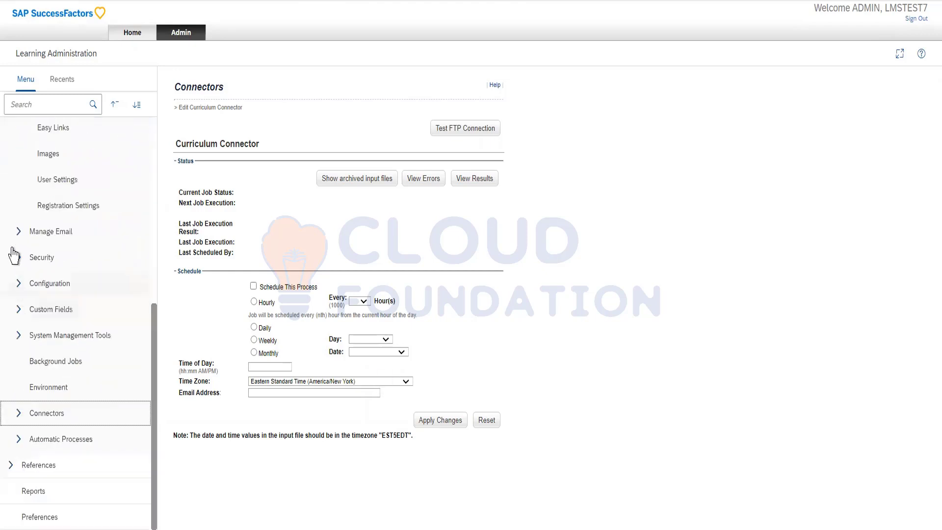
{"action": "scroll", "coordinate": [24, 222], "scroll_direction": "up", "scroll_amount": 7}
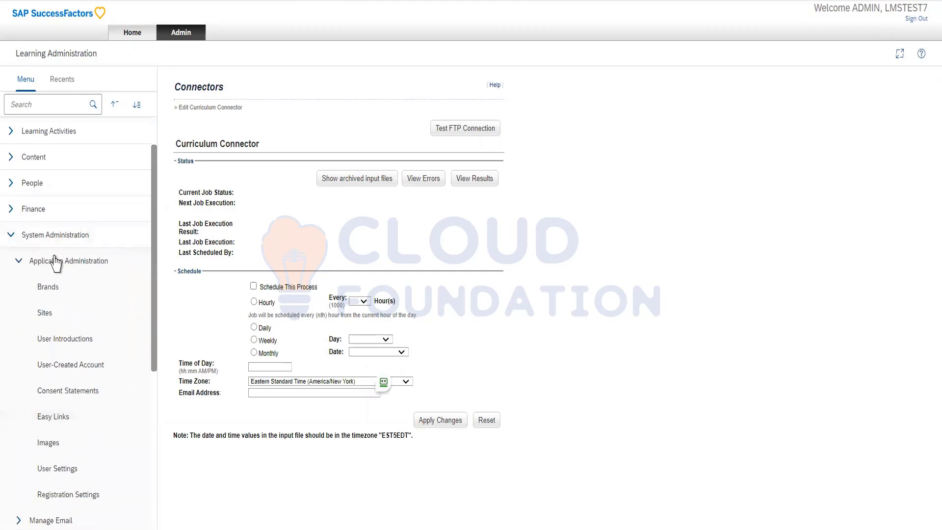
Look over the remaining Application Administration entries, then collapse that group and System Administration.
{"action": "scroll", "coordinate": [69, 338], "scroll_direction": "down", "scroll_amount": 3}
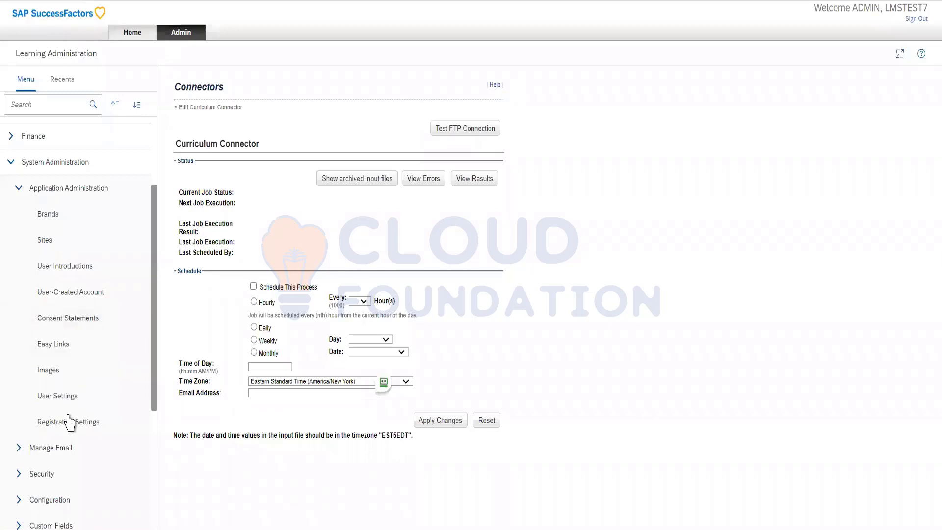
{"action": "left_click", "coordinate": [19, 188]}
{"action": "left_click", "coordinate": [11, 180]}
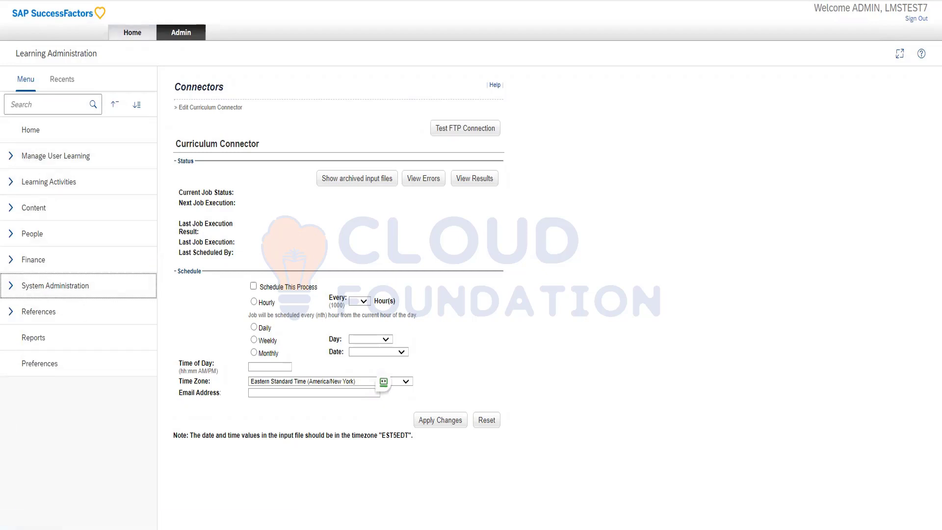
{"action": "key", "text": "alt+Tab"}
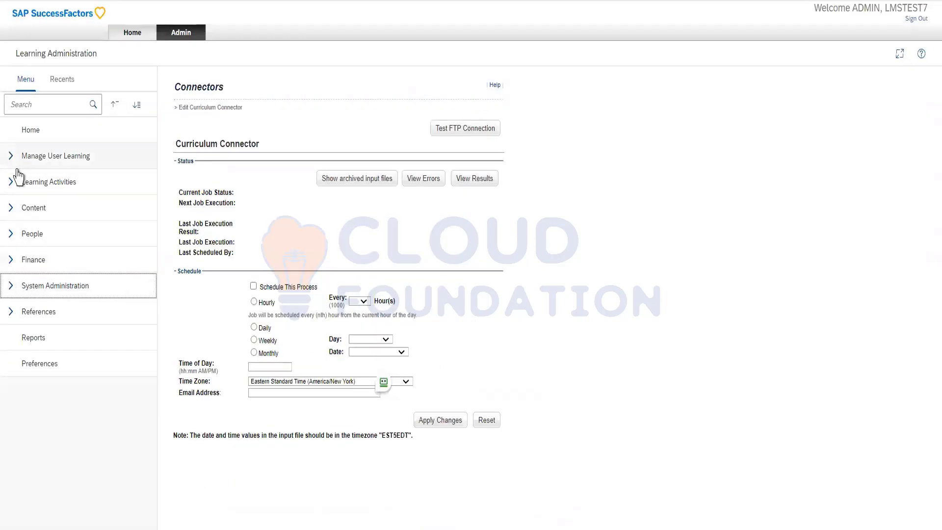
Open the System Configuration page from the Configuration group under System Administration.
{"action": "left_click", "coordinate": [11, 290]}
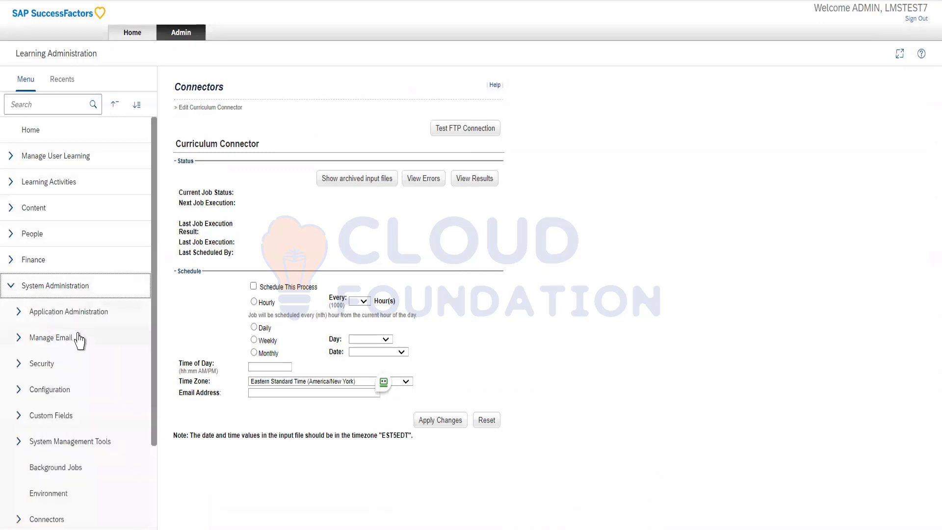
{"action": "scroll", "coordinate": [79, 339], "scroll_direction": "down", "scroll_amount": 3}
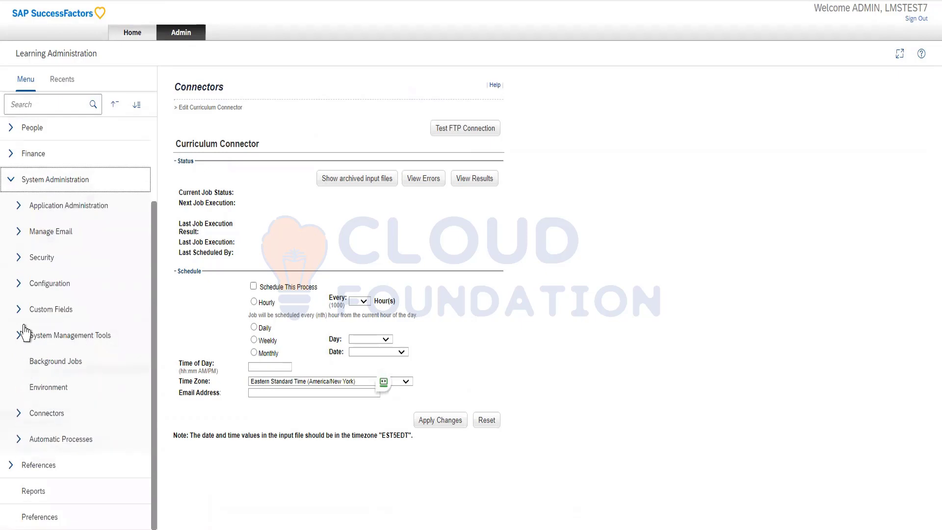
{"action": "left_click", "coordinate": [18, 290]}
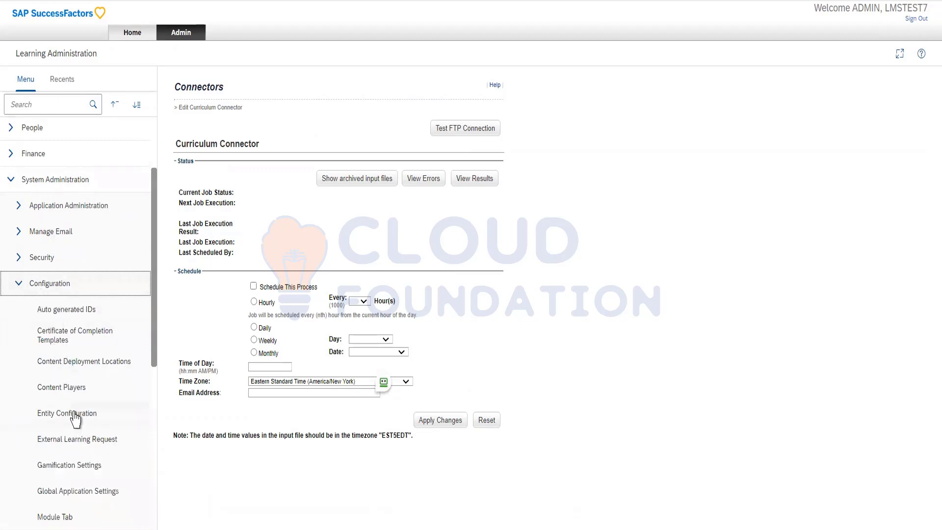
{"action": "scroll", "coordinate": [75, 422], "scroll_direction": "down", "scroll_amount": 3}
{"action": "scroll", "coordinate": [74, 418], "scroll_direction": "down", "scroll_amount": 2}
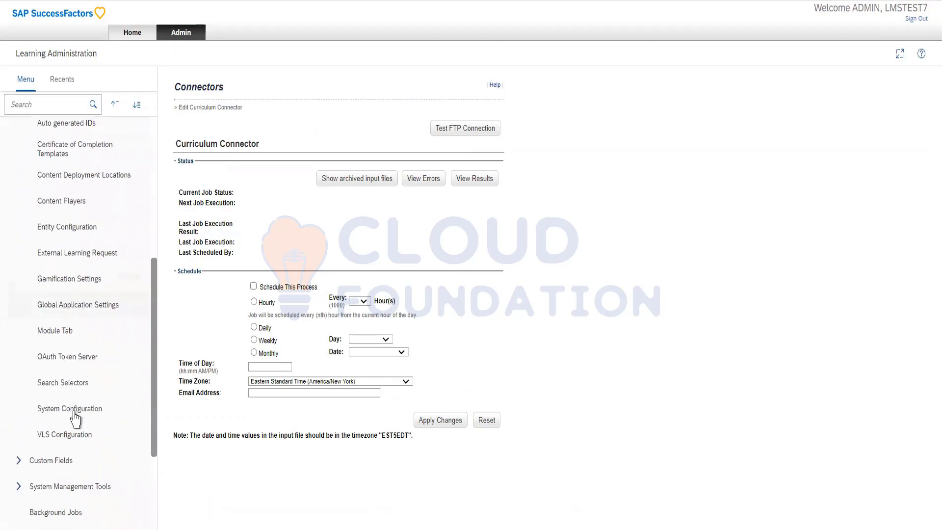
{"action": "left_click", "coordinate": [75, 418]}
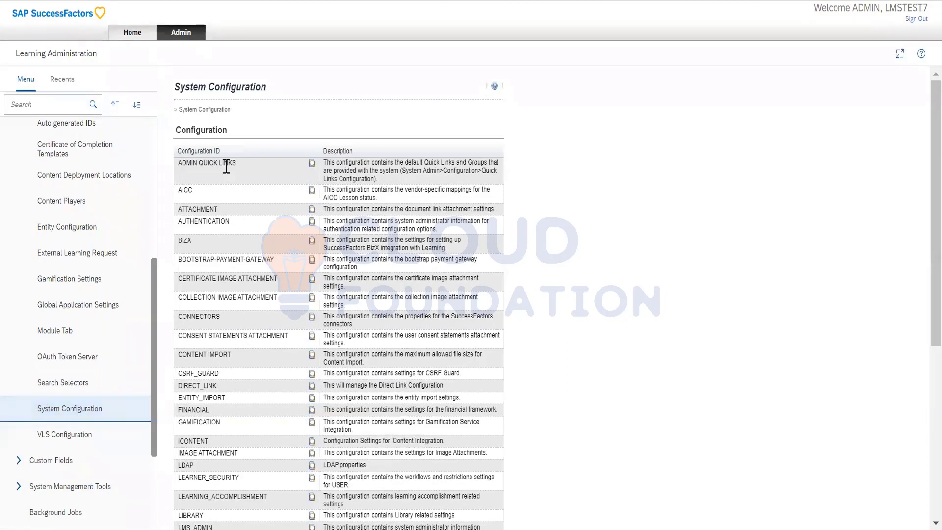
View the BIZX configuration, highlight the successFactorsLearningEnabled value, and search the page for "user".
{"action": "left_click", "coordinate": [312, 241]}
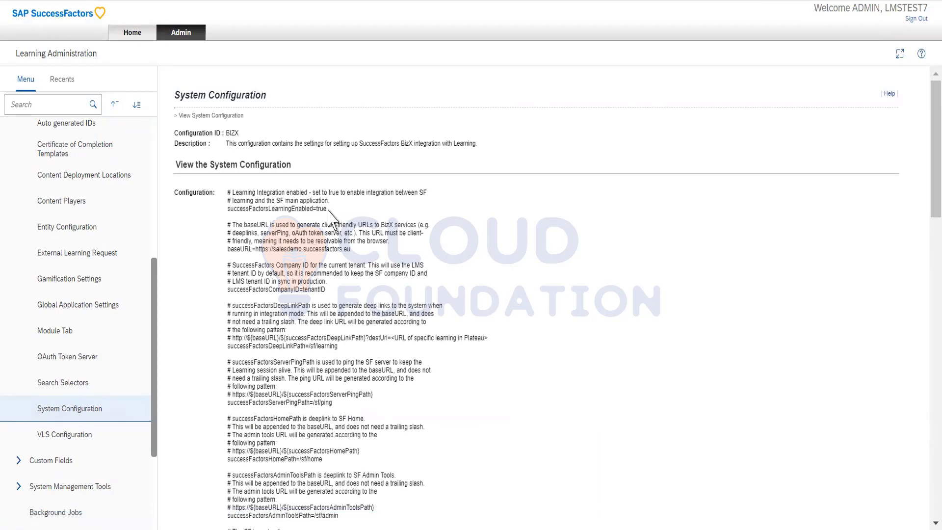
{"action": "left_click_drag", "start_coordinate": [326, 209], "coordinate": [313, 208]}
{"action": "key", "text": "ctrl+f"}
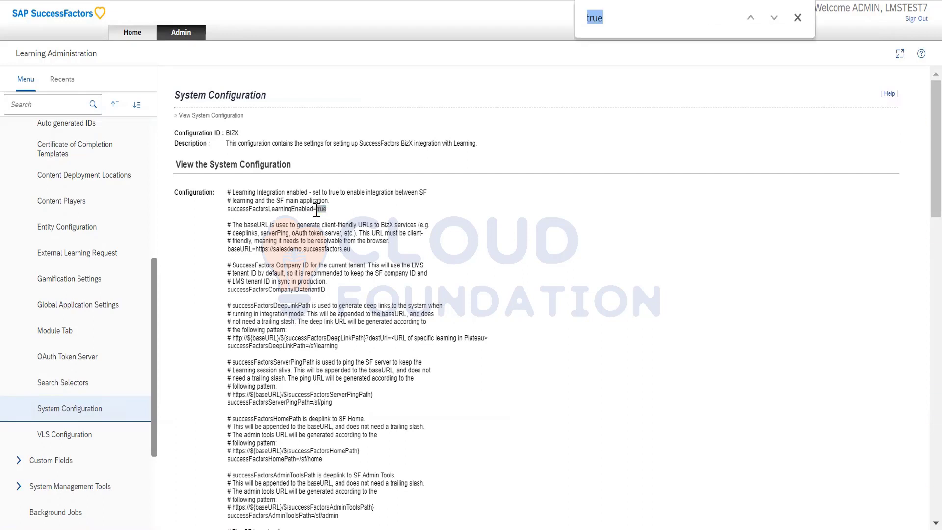
{"action": "type", "text": "user"}
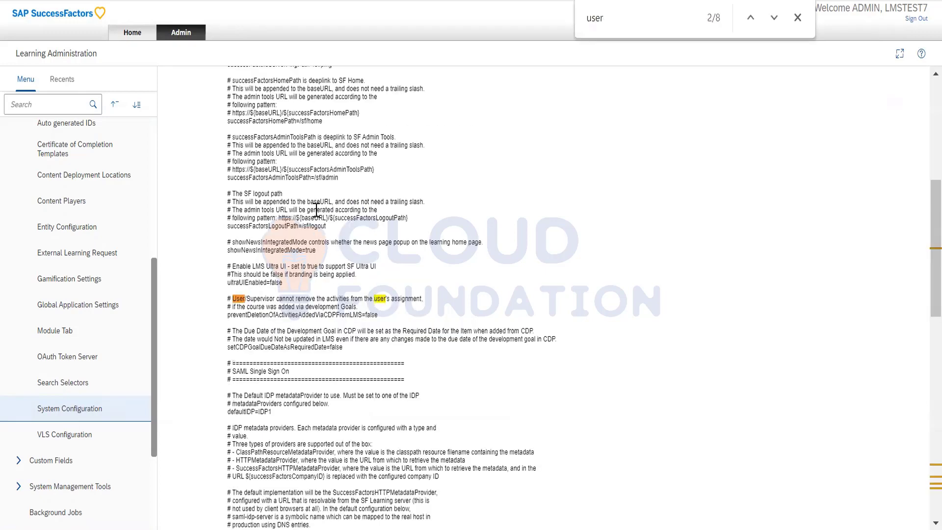
Return to the System Configuration list, view the CONNECTORS configuration, close the page search, and look through its common connector settings.
{"action": "left_click", "coordinate": [64, 413]}
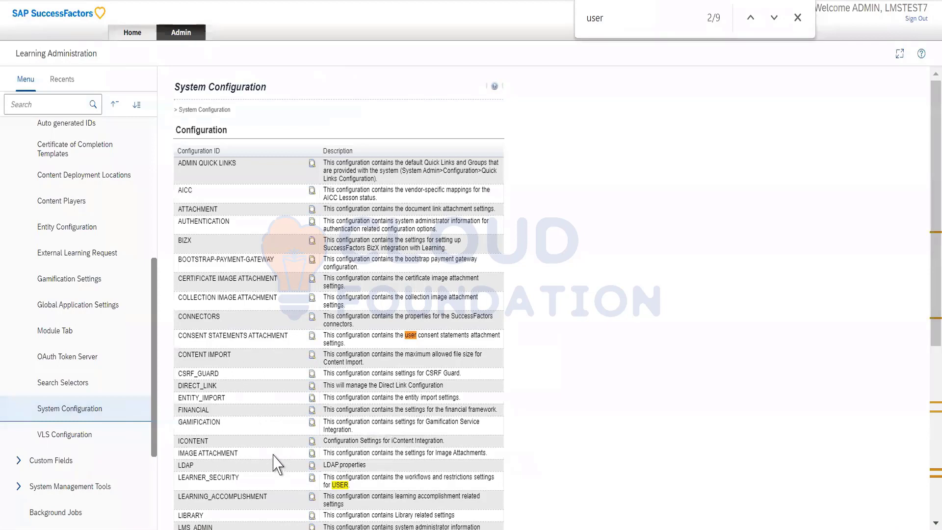
{"action": "left_click", "coordinate": [312, 320]}
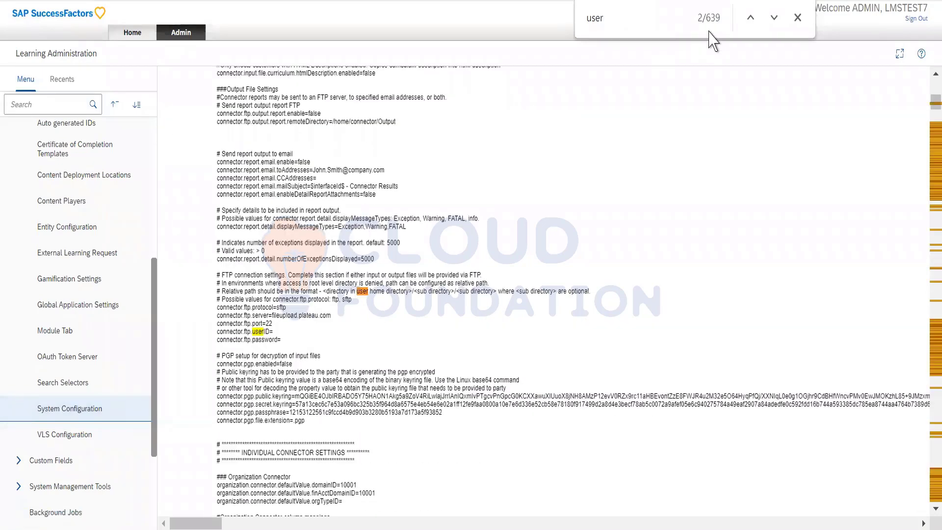
{"action": "left_click", "coordinate": [797, 18]}
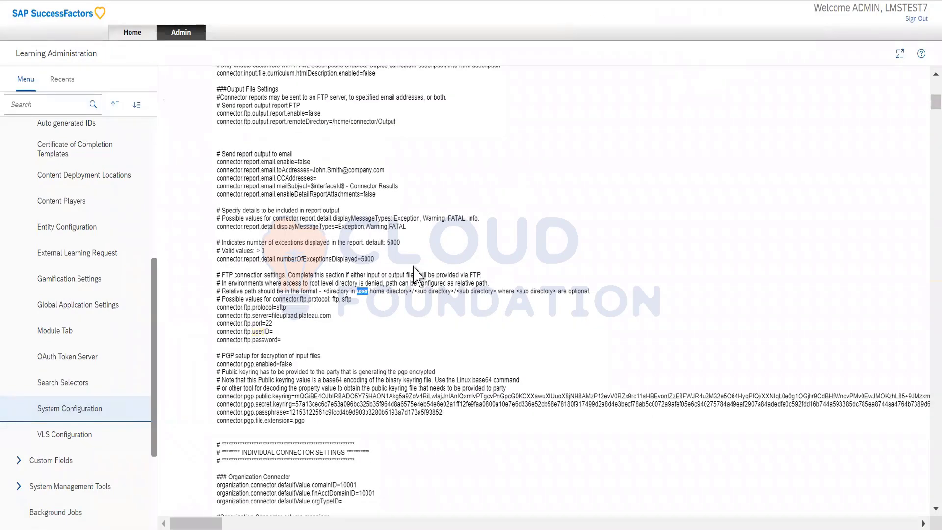
{"action": "scroll", "coordinate": [414, 275], "scroll_direction": "up", "scroll_amount": 8}
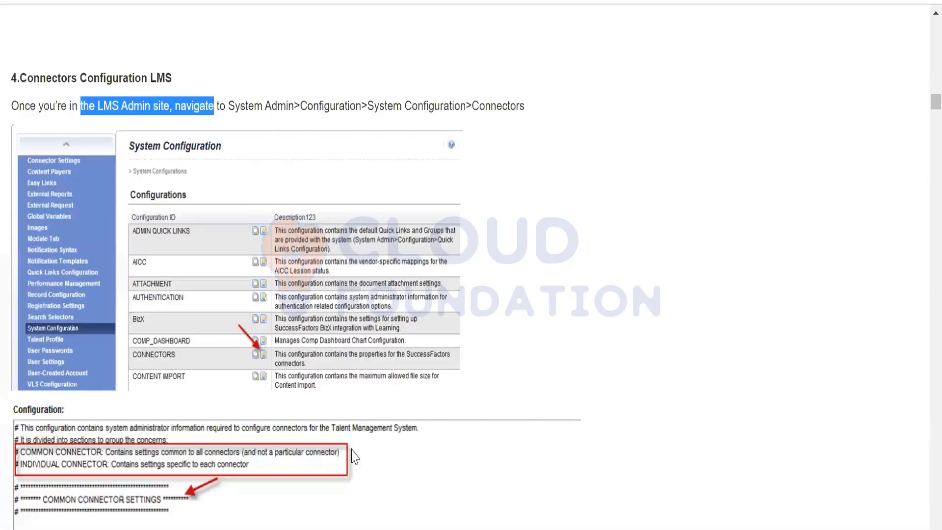
In the connector guide document, read through the Connectors Configuration LMS section down to the SF User Connector – Bizx Integration overview.
{"action": "scroll", "coordinate": [145, 279], "scroll_direction": "down", "scroll_amount": 7}
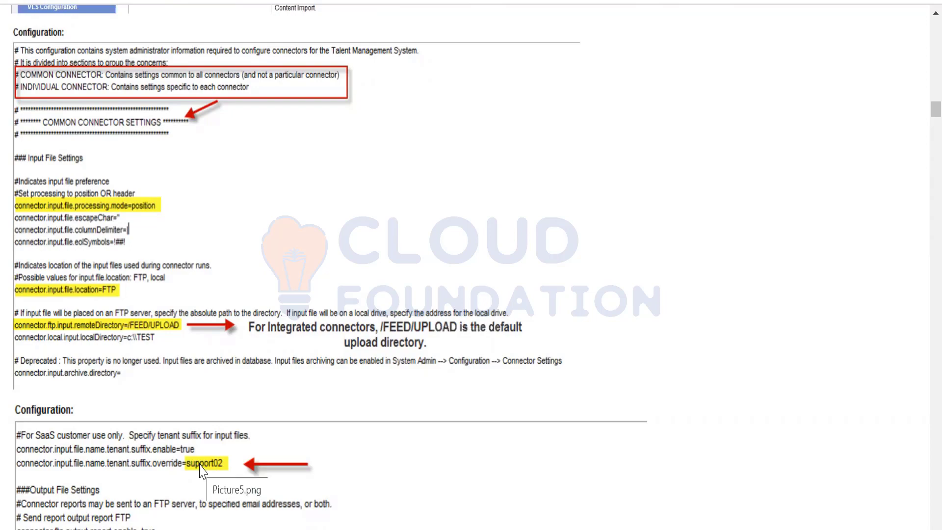
{"action": "scroll", "coordinate": [202, 473], "scroll_direction": "down", "scroll_amount": 2}
{"action": "scroll", "coordinate": [202, 472], "scroll_direction": "down", "scroll_amount": 9}
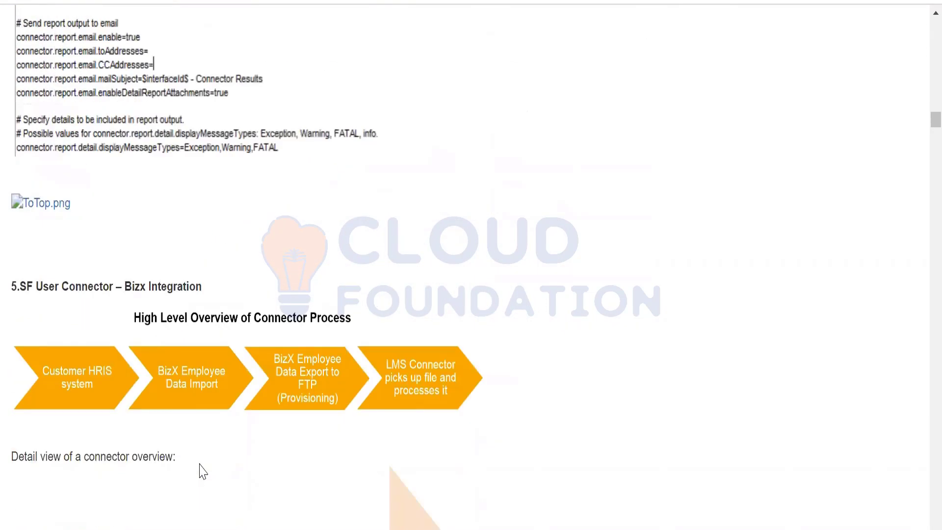